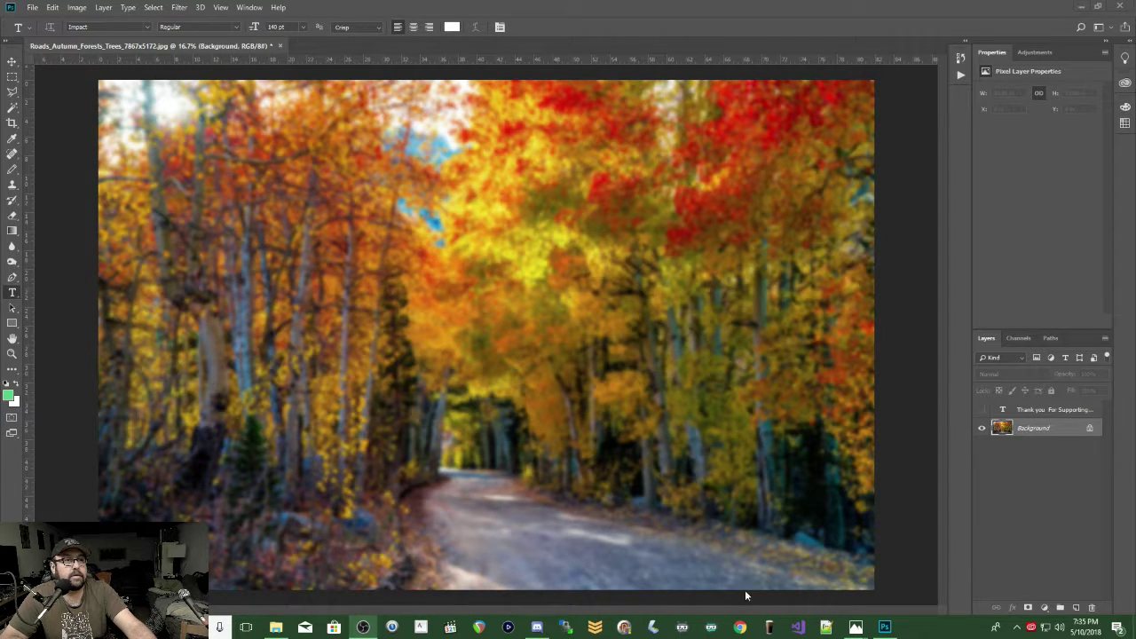
# Preview the green-screen photo IMG_7069 from the Desktop's sample shot folder and move the preview off the work area
pyautogui.click(278, 628)
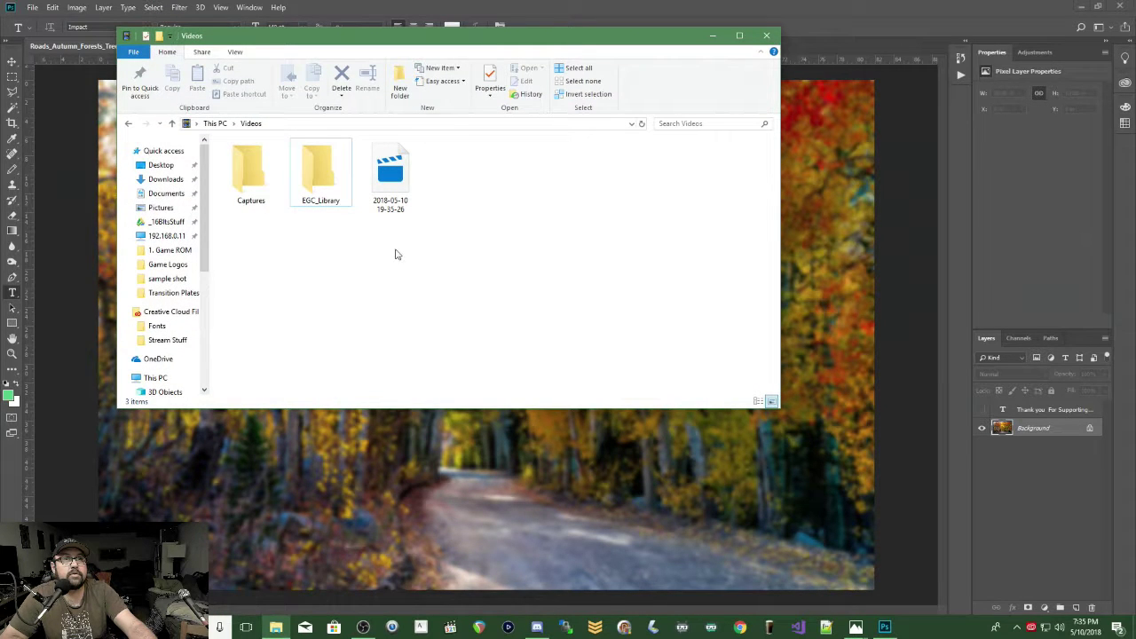
pyautogui.click(156, 167)
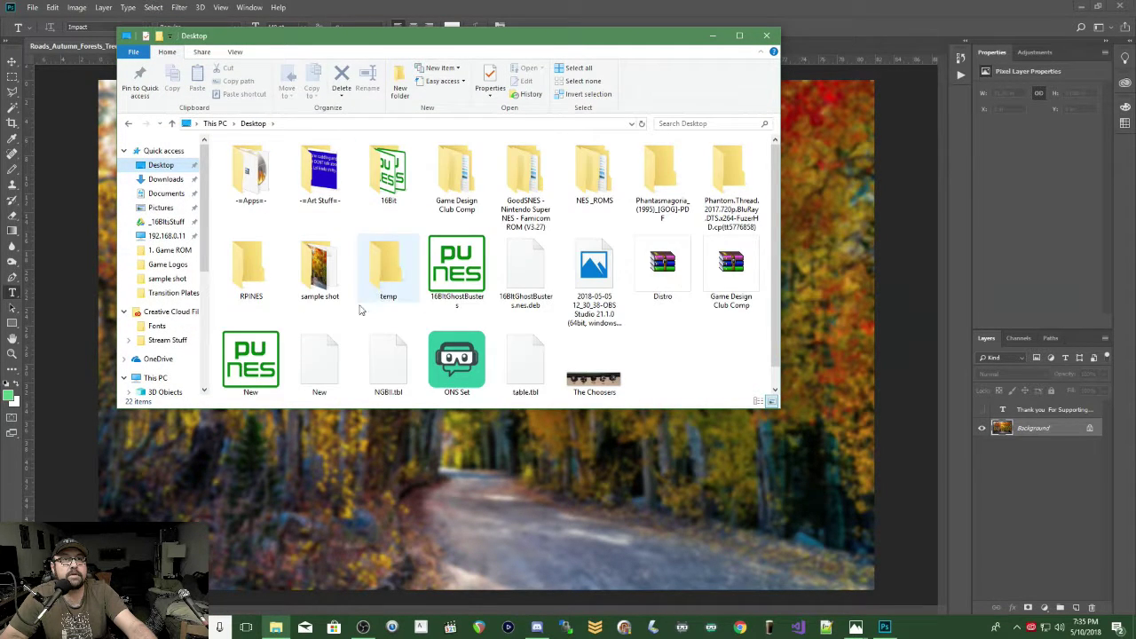
pyautogui.doubleClick(320, 266)
pyautogui.click(320, 182)
pyautogui.doubleClick(319, 182)
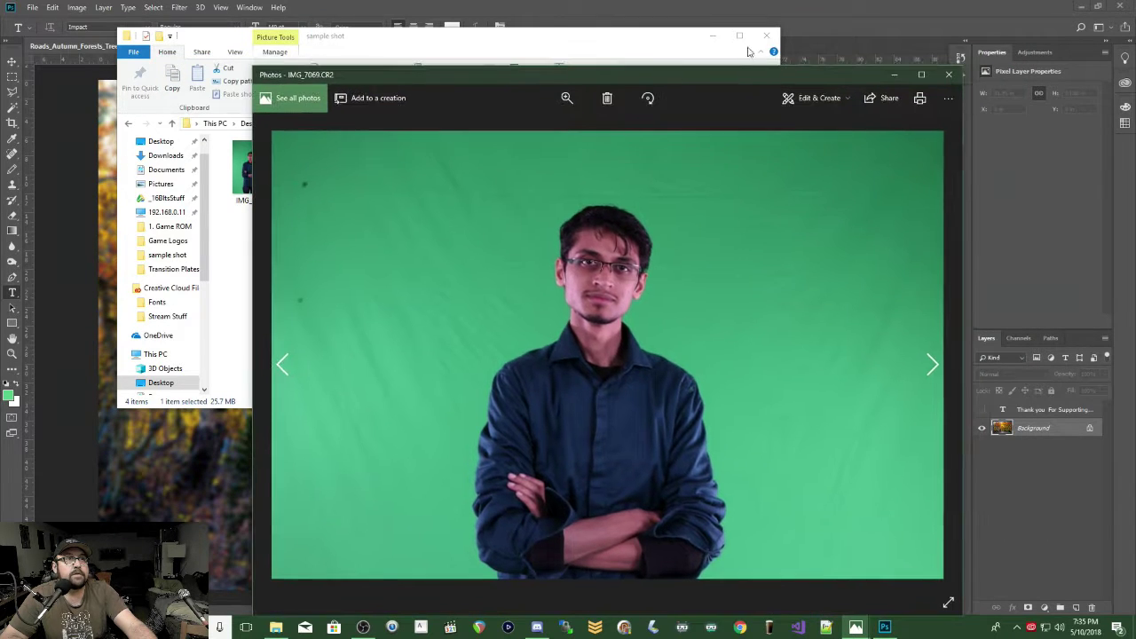
pyautogui.click(765, 35)
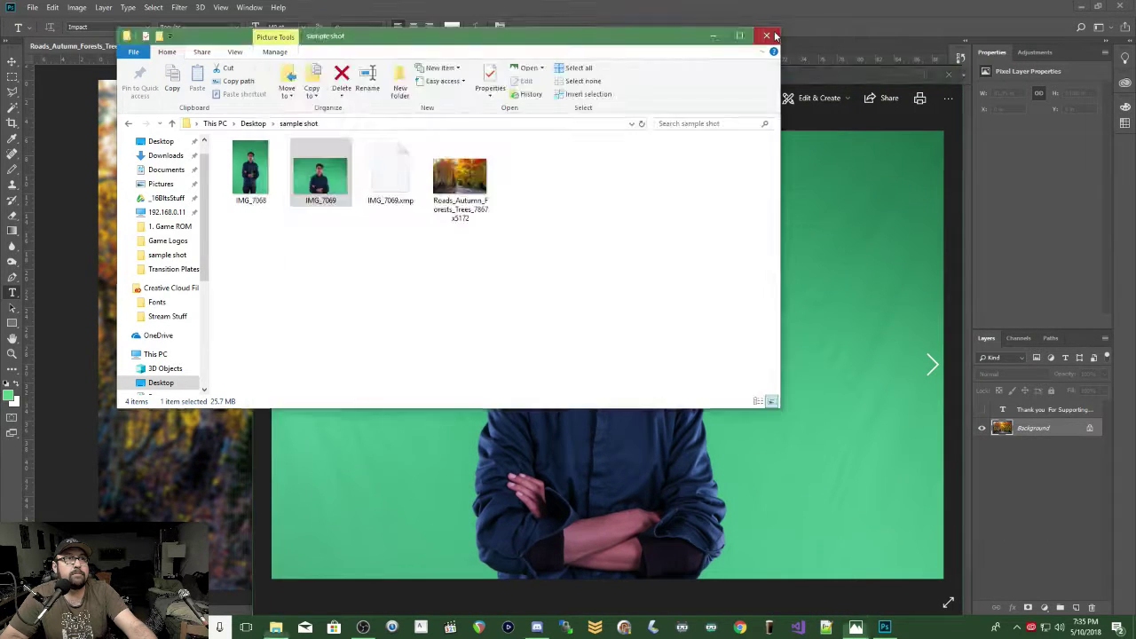
pyautogui.moveTo(680, 78); pyautogui.dragTo(636, 47)
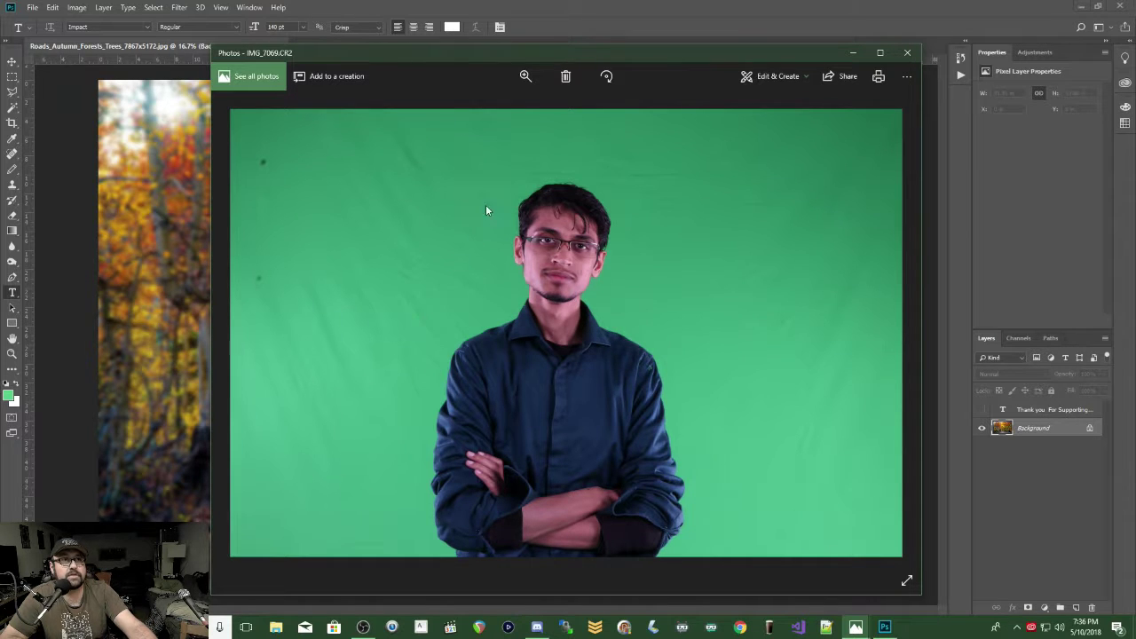
pyautogui.moveTo(528, 53); pyautogui.dragTo(0, 68)
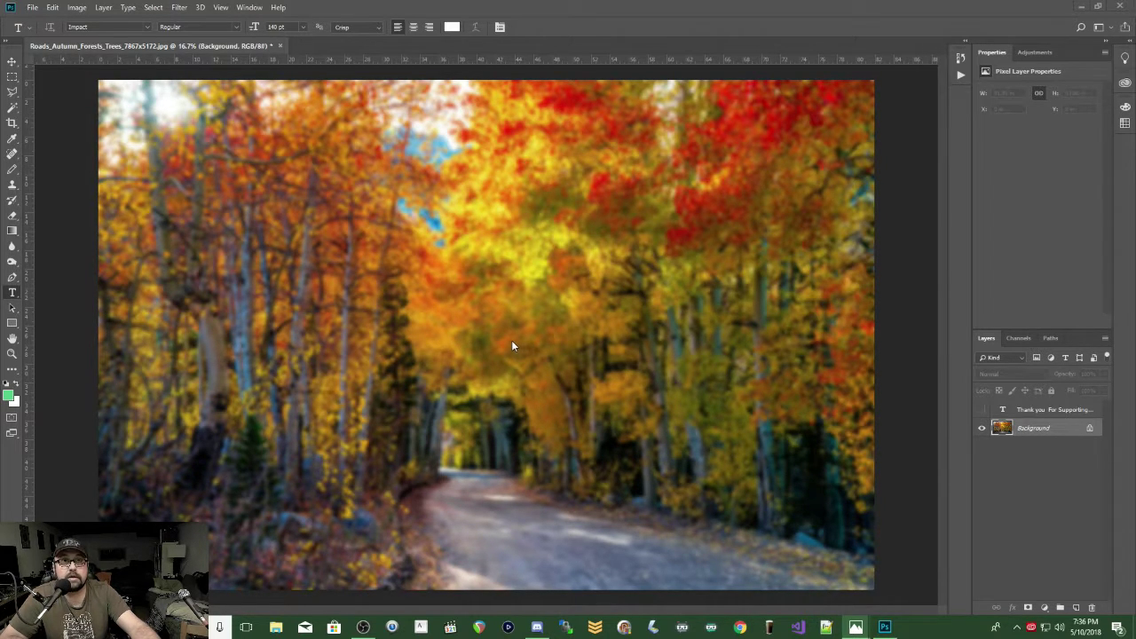
# Open the raw photo IMG_7069 from the sample shot folder for editing
pyautogui.click(32, 7)
pyautogui.click(54, 43)
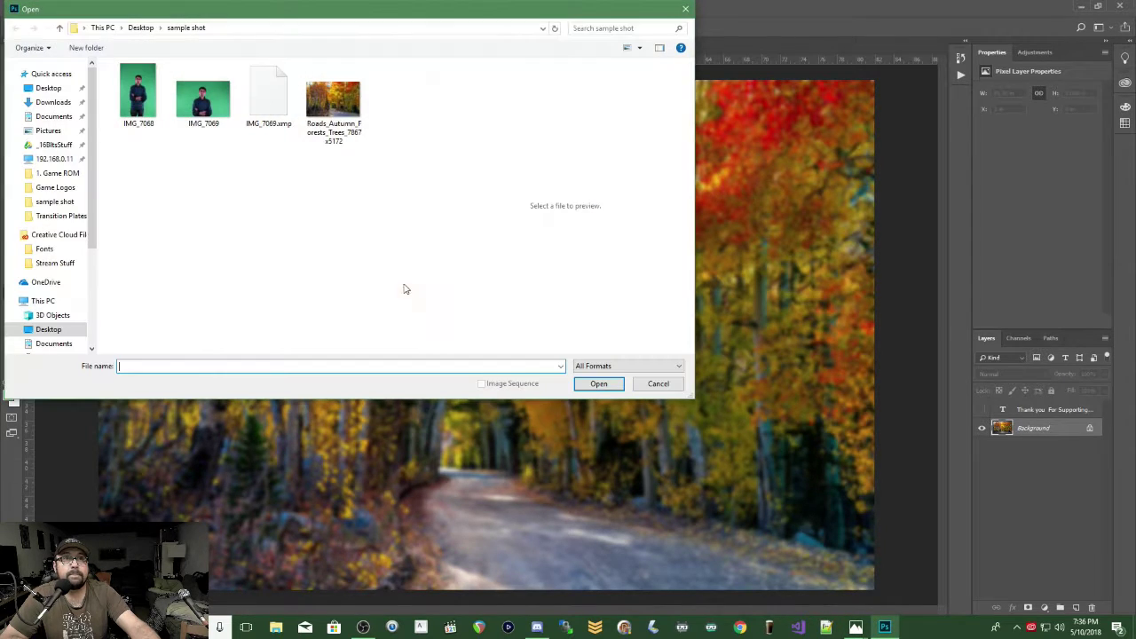
pyautogui.click(142, 93)
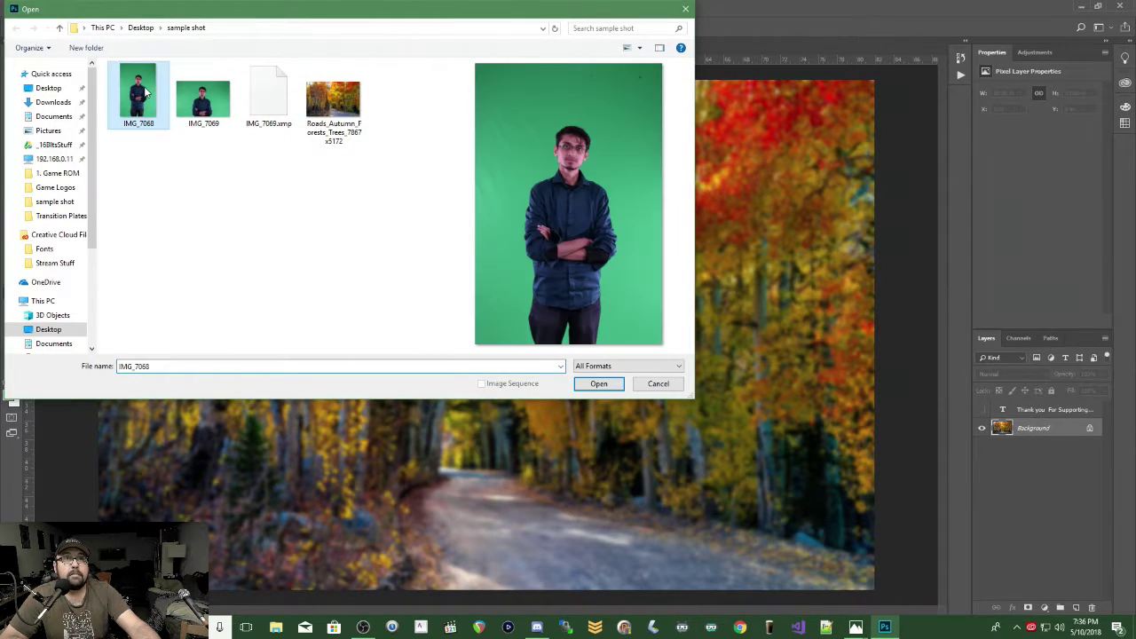
pyautogui.click(196, 101)
pyautogui.doubleClick(196, 101)
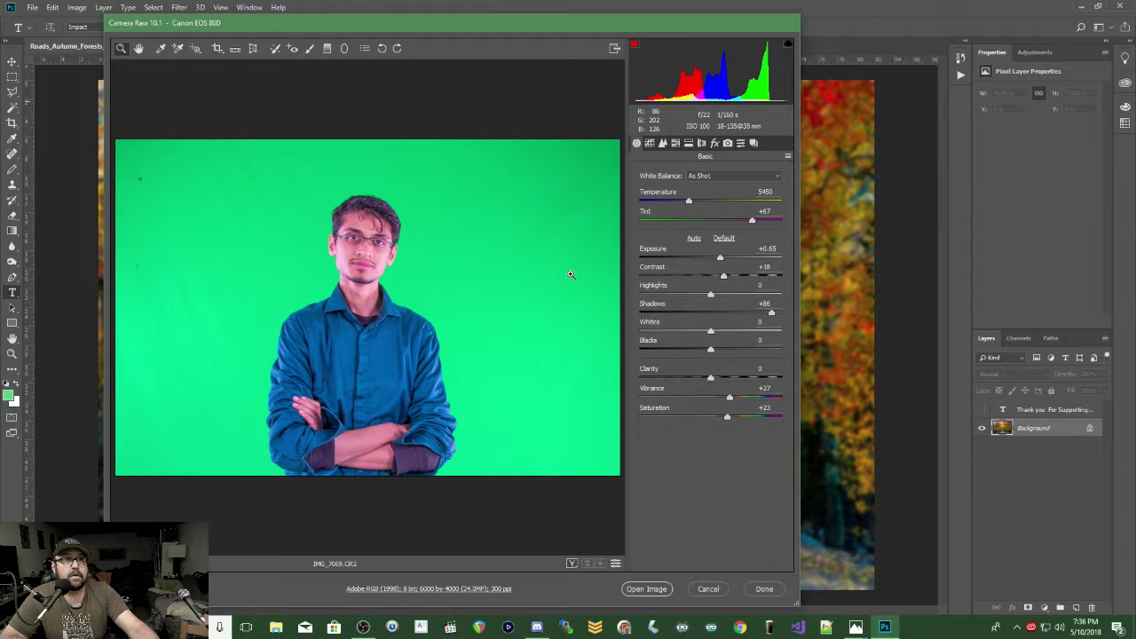
# Reset the raw tone adjustments to their defaults, and set Exposure to +1.15 and Shadows to +14
pyautogui.click(723, 239)
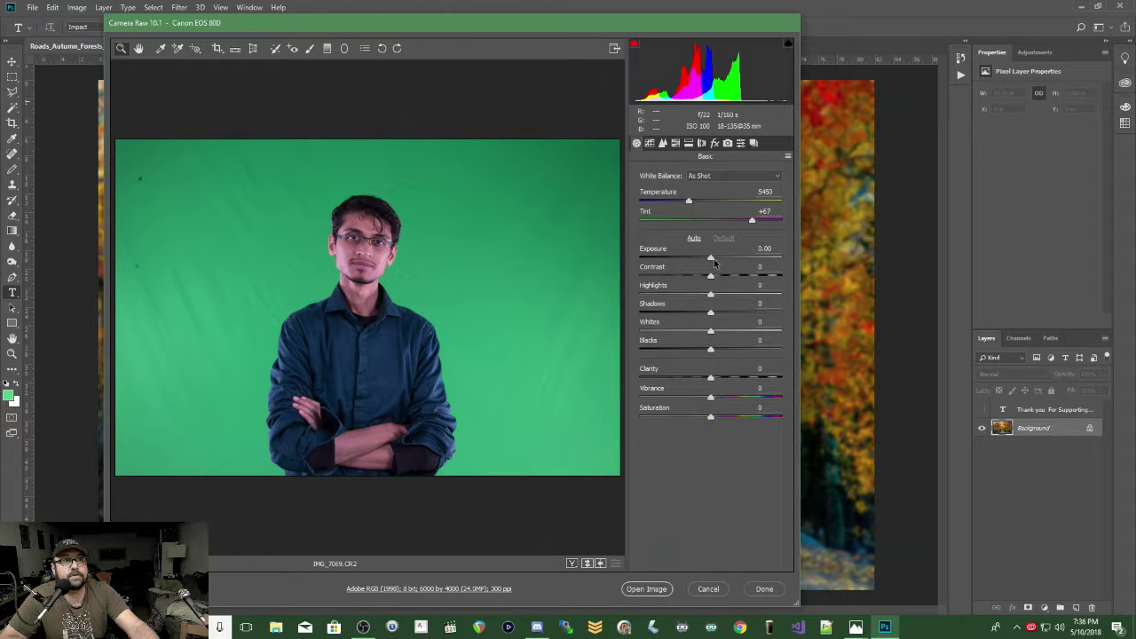
pyautogui.moveTo(711, 257); pyautogui.dragTo(731, 258)
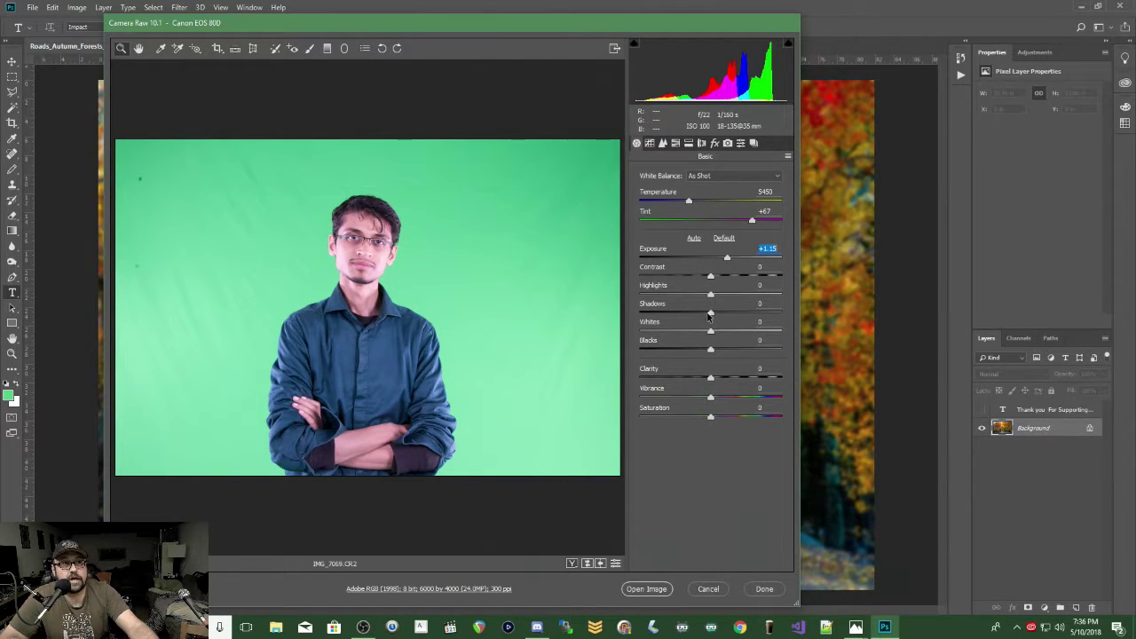
pyautogui.moveTo(708, 314)
pyautogui.mouseDown()
pyautogui.moveTo(737, 317)
pyautogui.moveTo(652, 327)
pyautogui.moveTo(726, 318)
pyautogui.mouseUp()
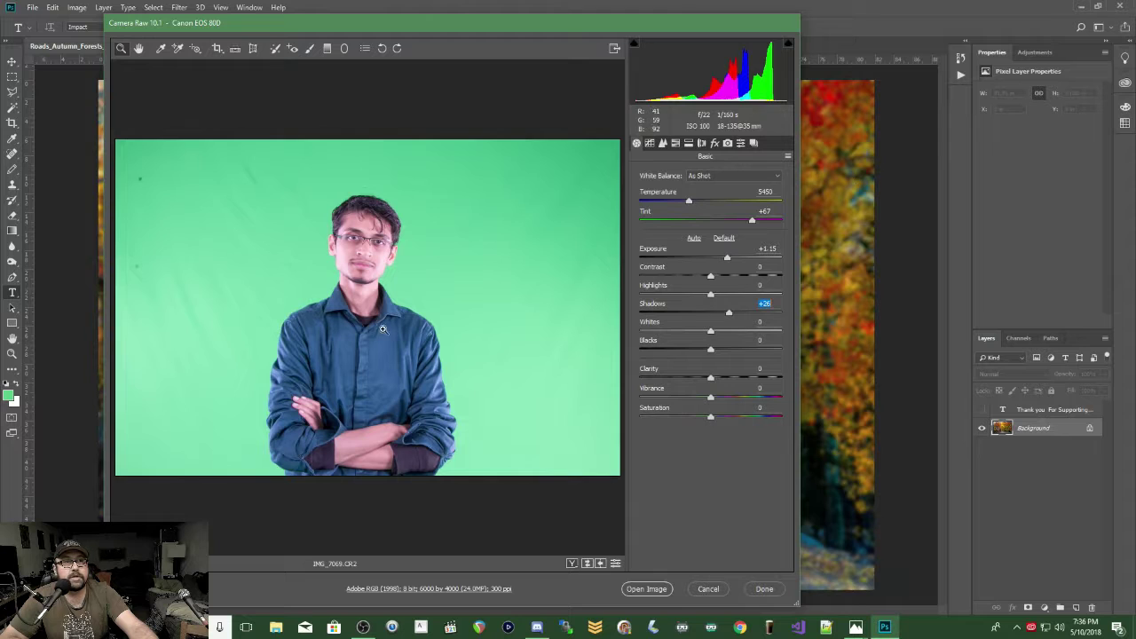
pyautogui.moveTo(732, 314); pyautogui.dragTo(721, 315)
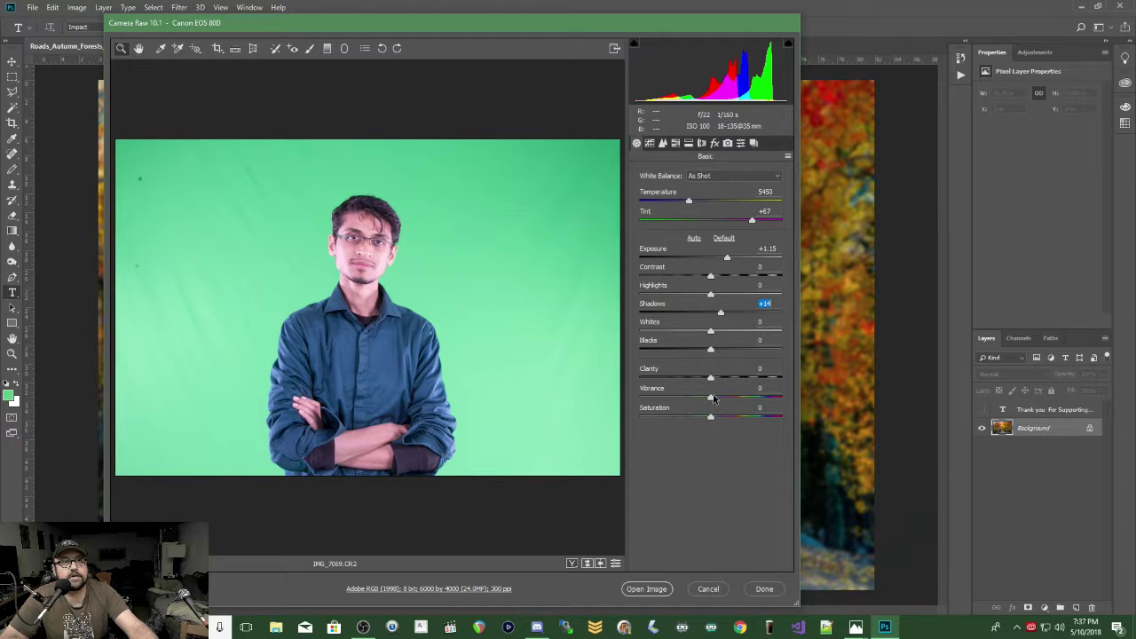
# Set Vibrance to +43, Saturation to +20 and Contrast to +13, and open the developed photo as the first document
pyautogui.moveTo(711, 397); pyautogui.dragTo(725, 418)
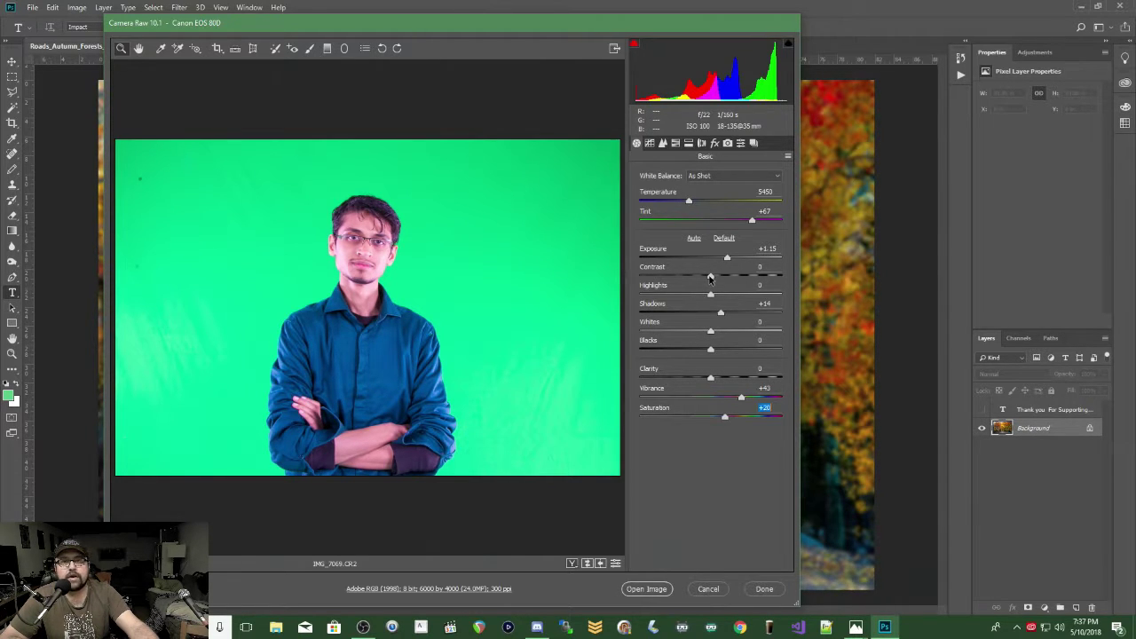
pyautogui.moveTo(709, 278)
pyautogui.mouseDown()
pyautogui.moveTo(735, 280)
pyautogui.moveTo(701, 285)
pyautogui.moveTo(719, 289)
pyautogui.mouseUp()
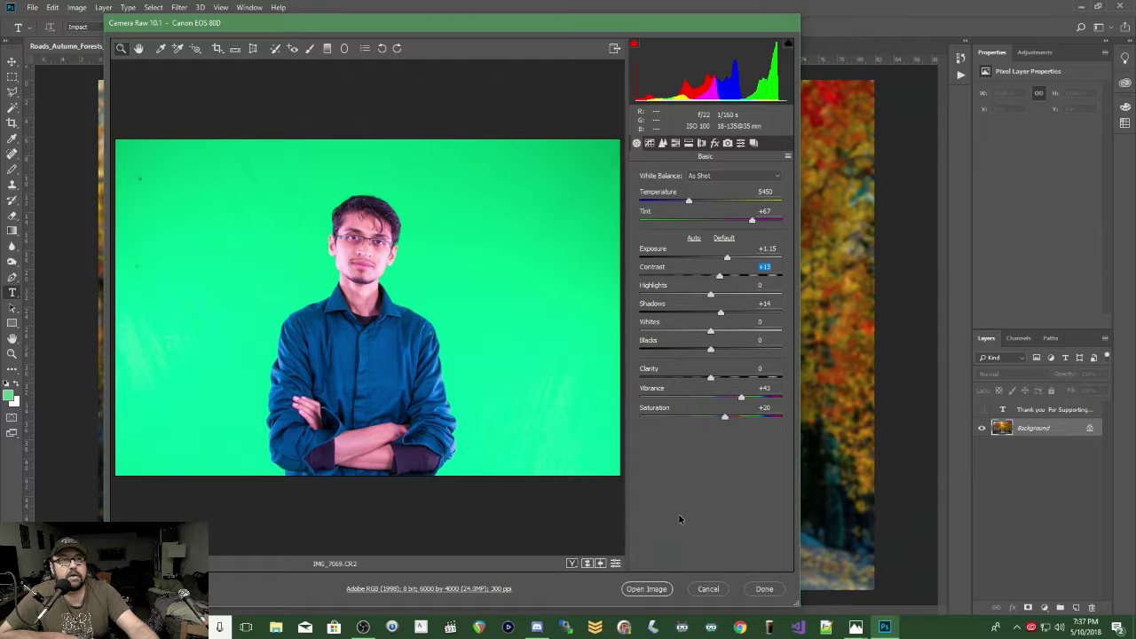
pyautogui.click(649, 588)
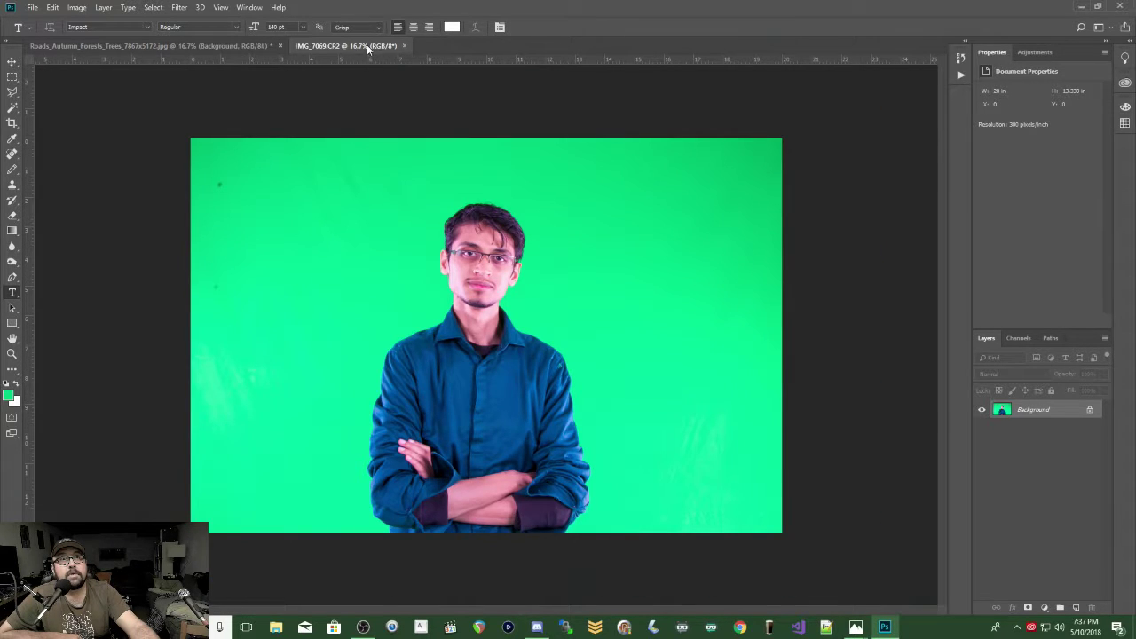
pyautogui.moveTo(367, 44); pyautogui.dragTo(103, 48)
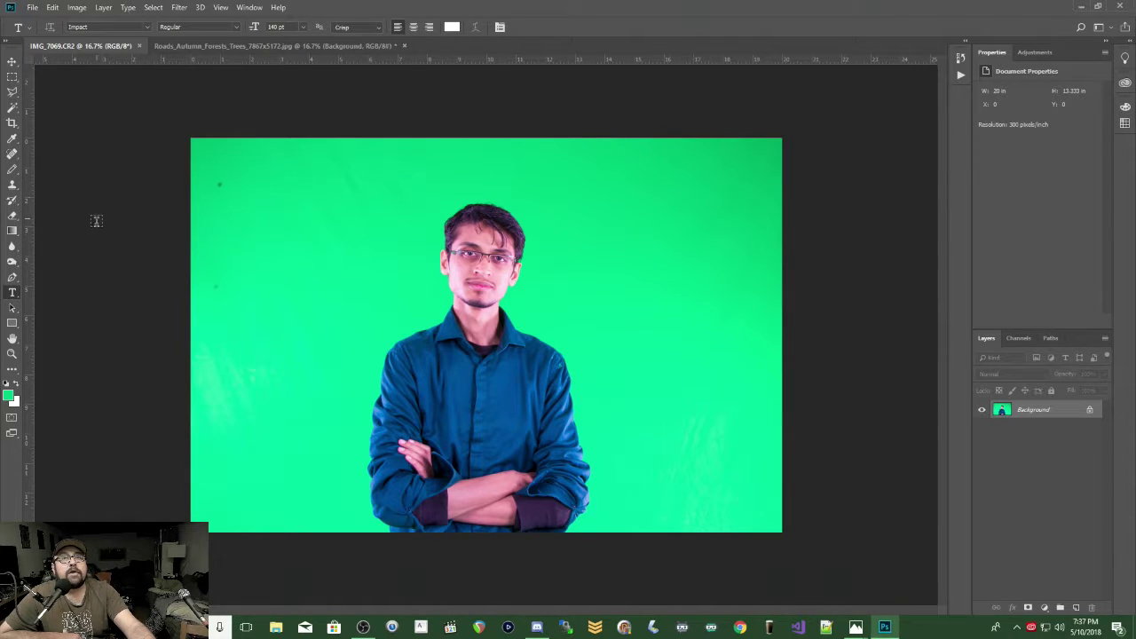
pyautogui.click(180, 7)
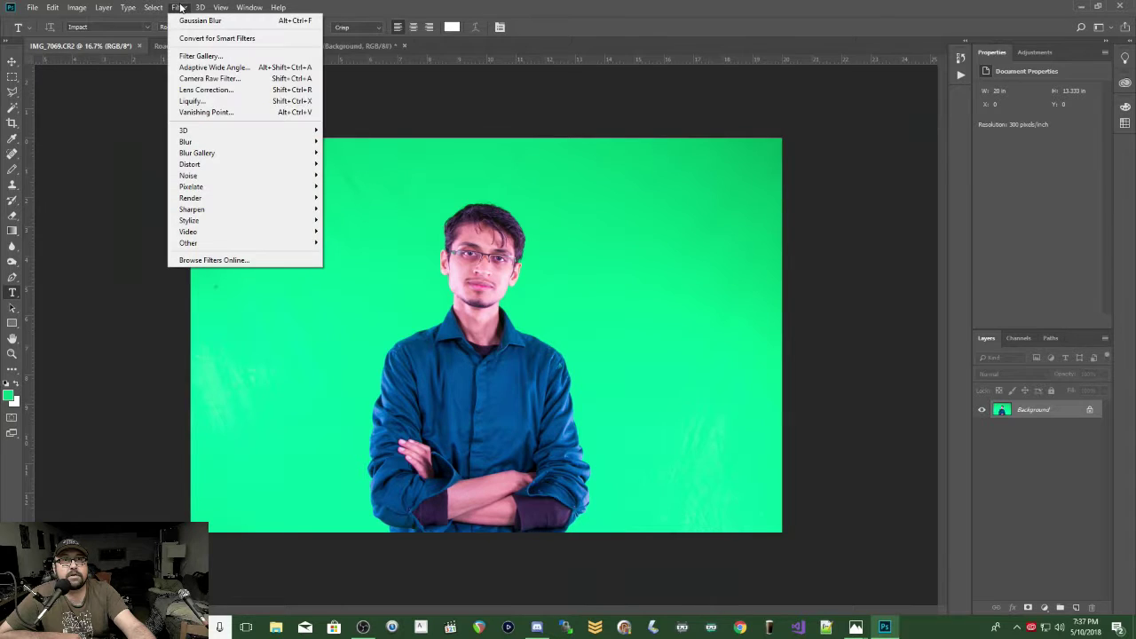
pyautogui.click(236, 79)
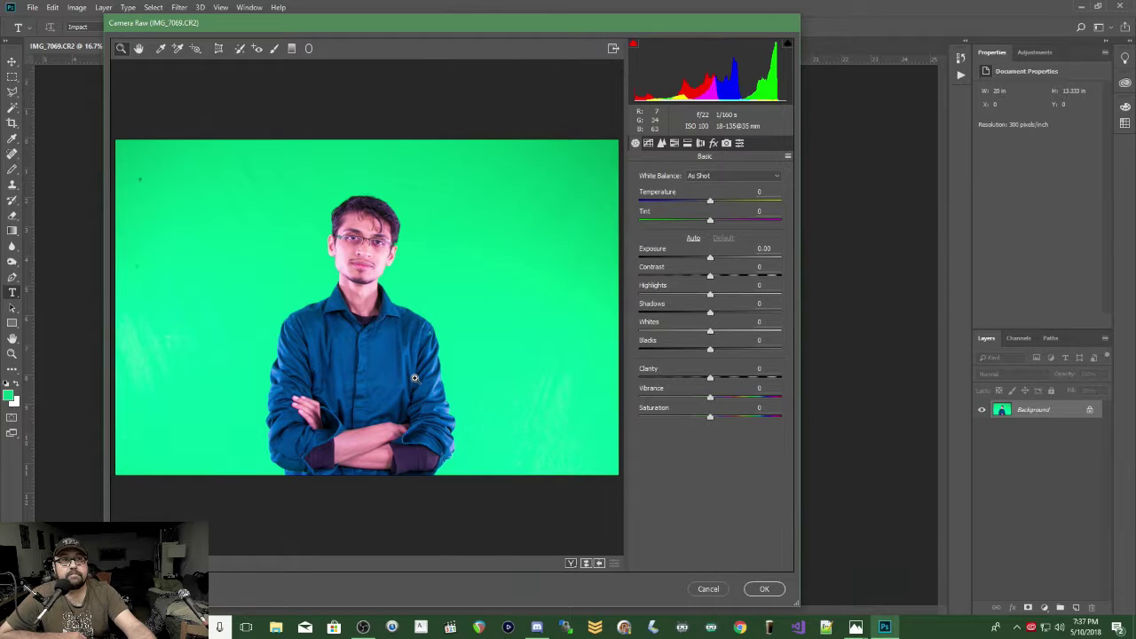
pyautogui.click(710, 591)
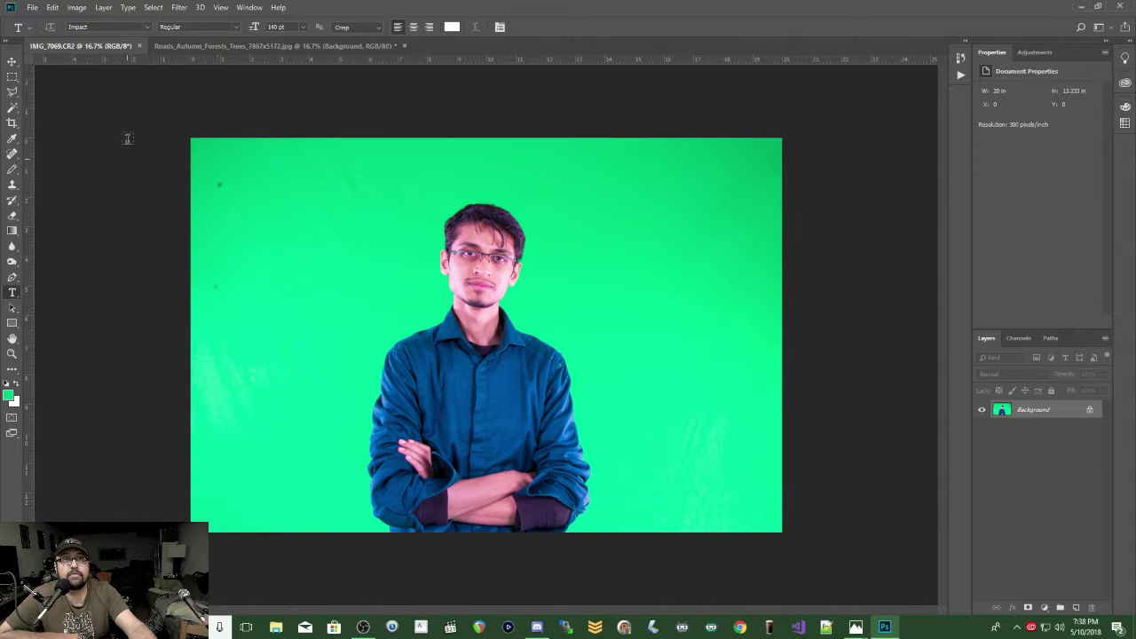
# Try to select the green backdrop by Color Range with Fuzziness at 150, and deselect it
pyautogui.click(153, 7)
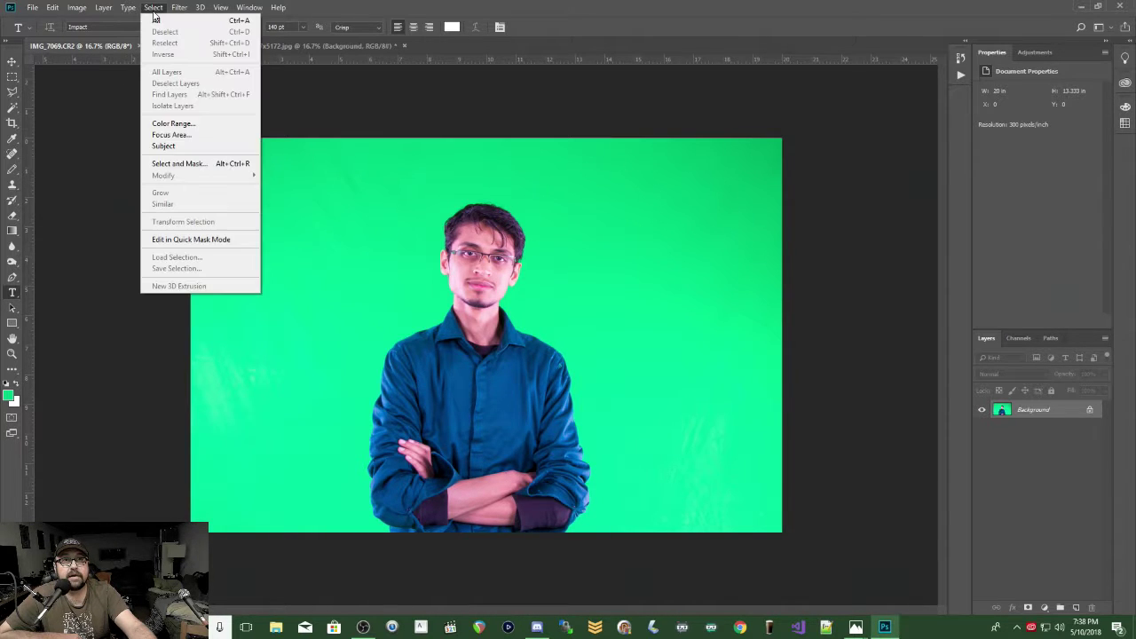
pyautogui.click(187, 123)
pyautogui.moveTo(763, 95); pyautogui.dragTo(822, 116)
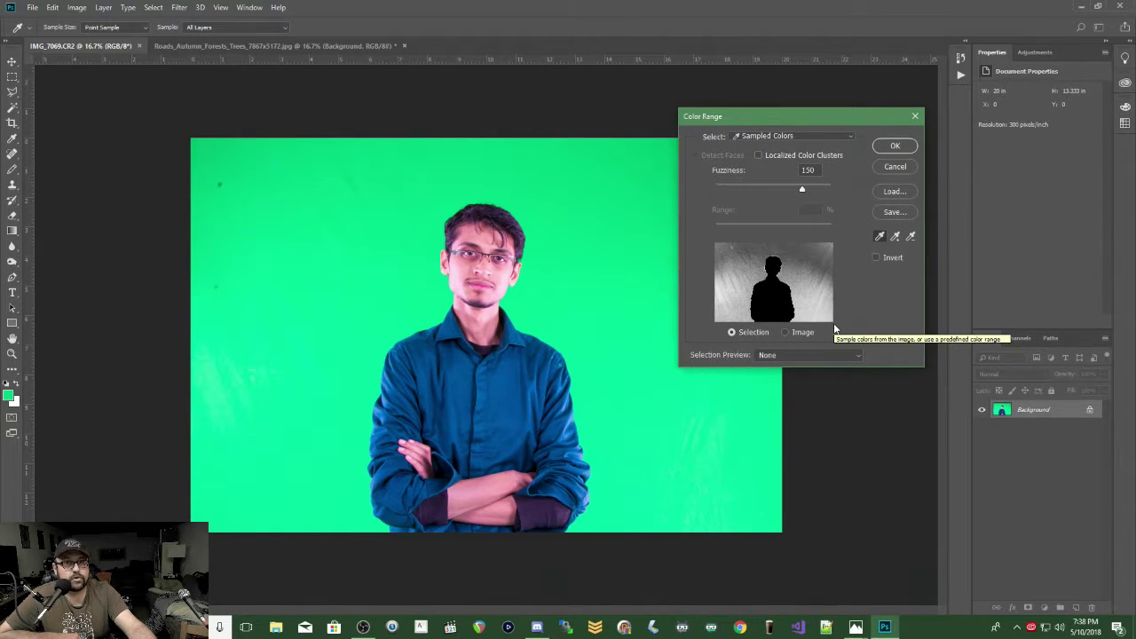
pyautogui.click(893, 146)
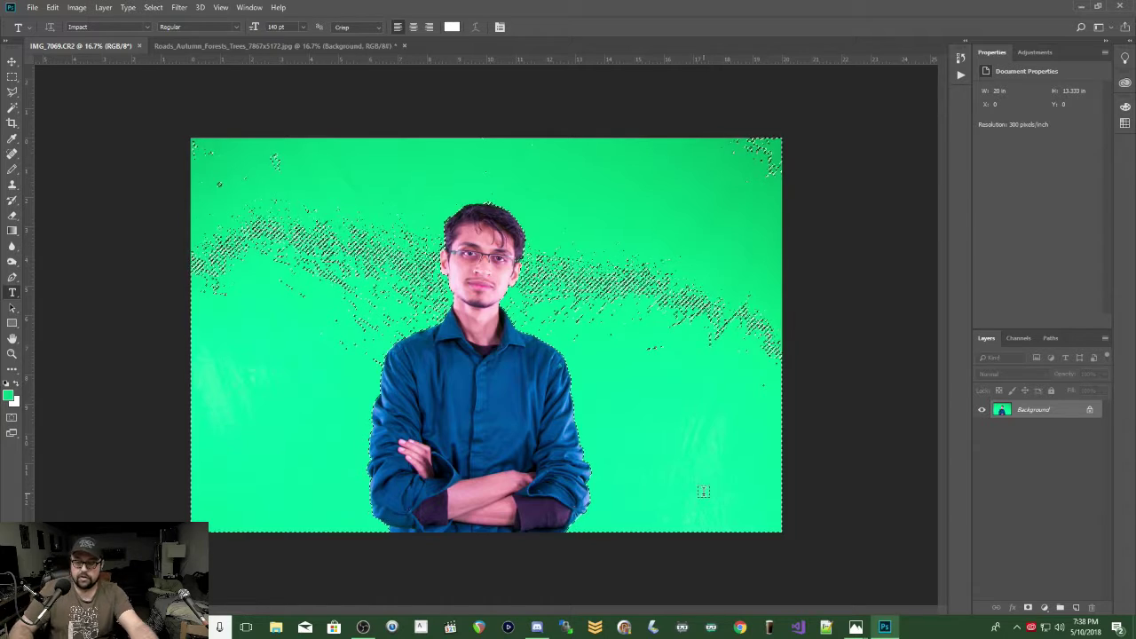
pyautogui.hotkey('ctrl', 'd')
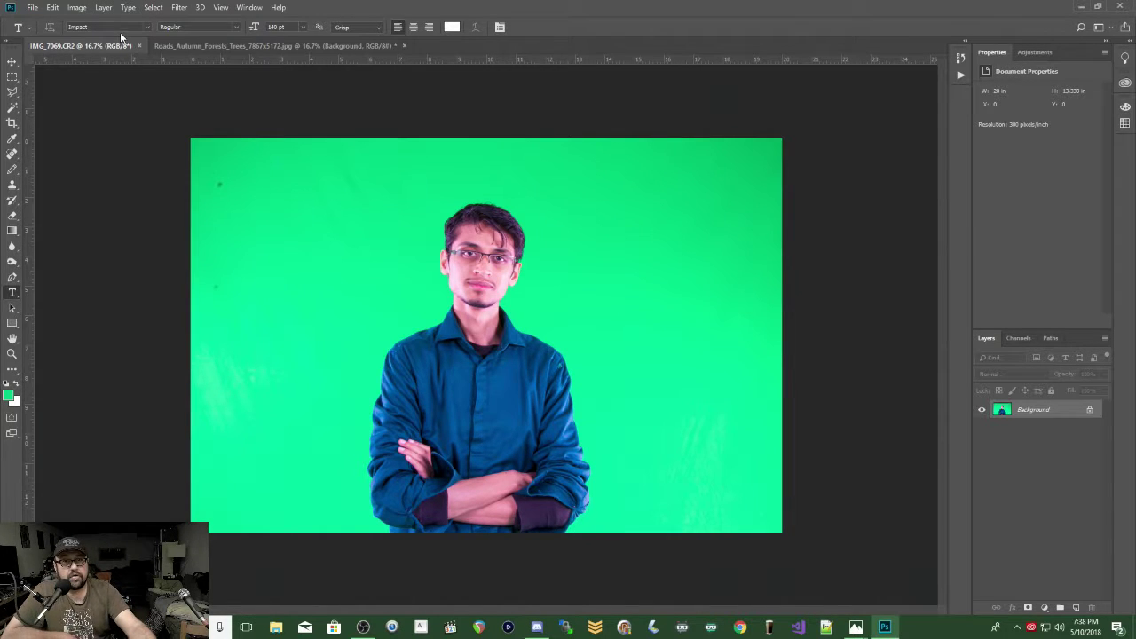
# Select the green backdrop by Color Range, sampling the green beside the man's head and setting Fuzziness to 200
pyautogui.click(153, 7)
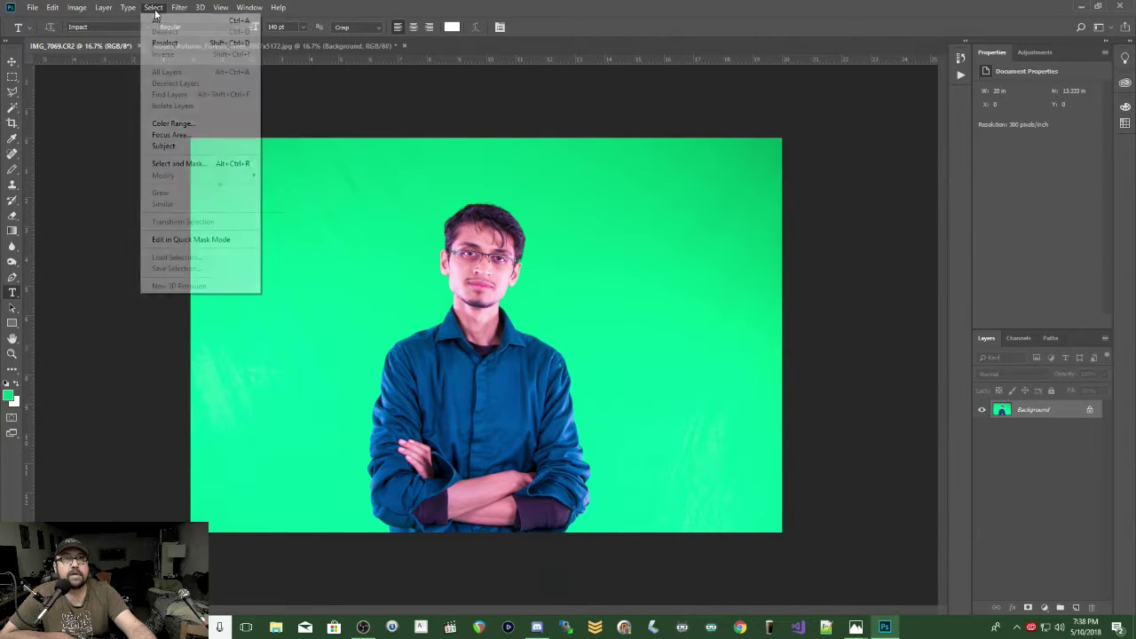
pyautogui.click(173, 123)
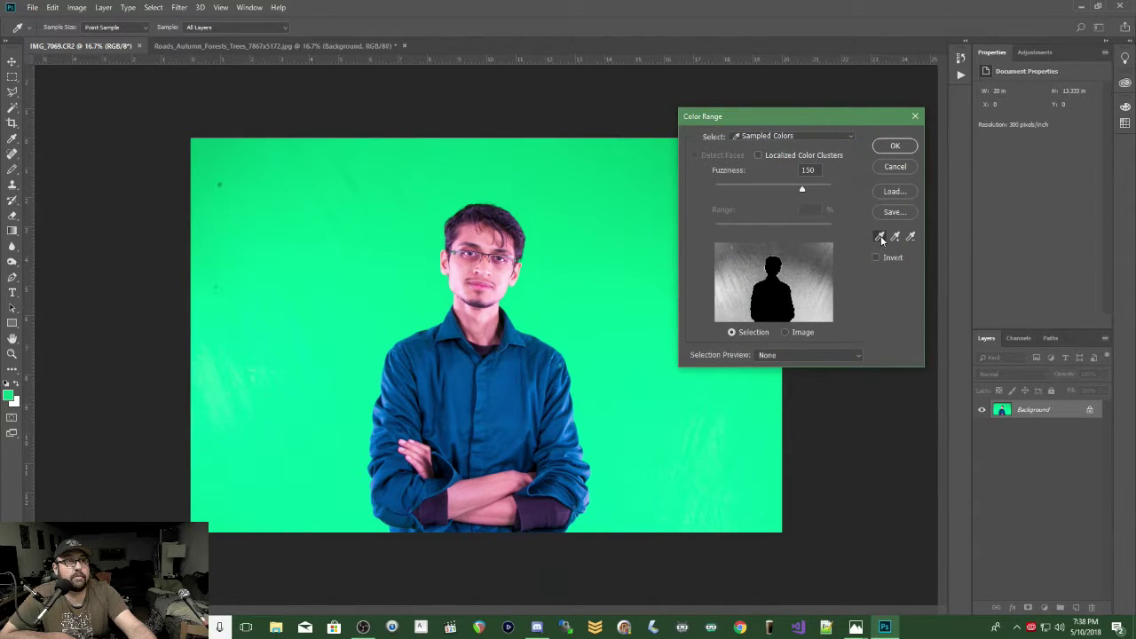
pyautogui.click(301, 271)
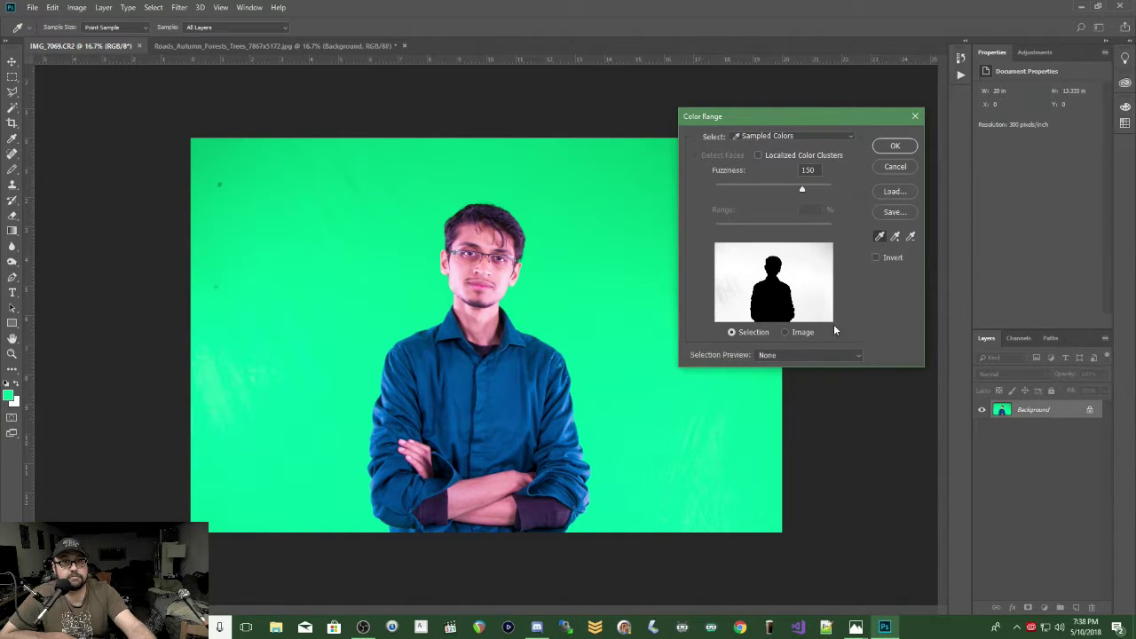
pyautogui.moveTo(801, 190); pyautogui.dragTo(829, 197)
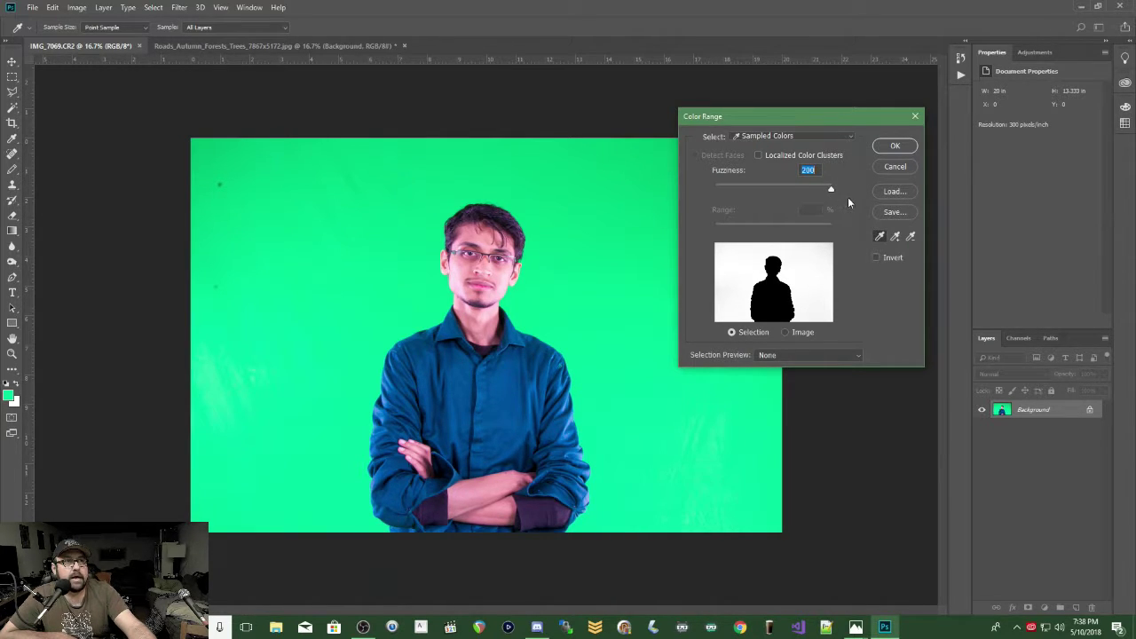
pyautogui.moveTo(826, 118); pyautogui.dragTo(743, 108)
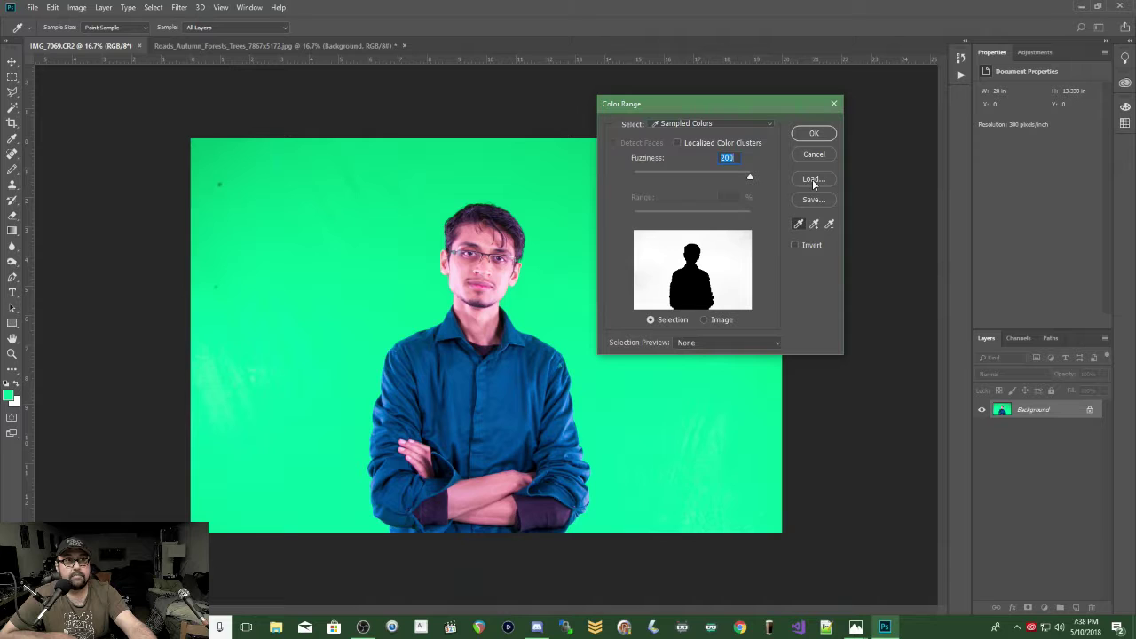
pyautogui.click(814, 133)
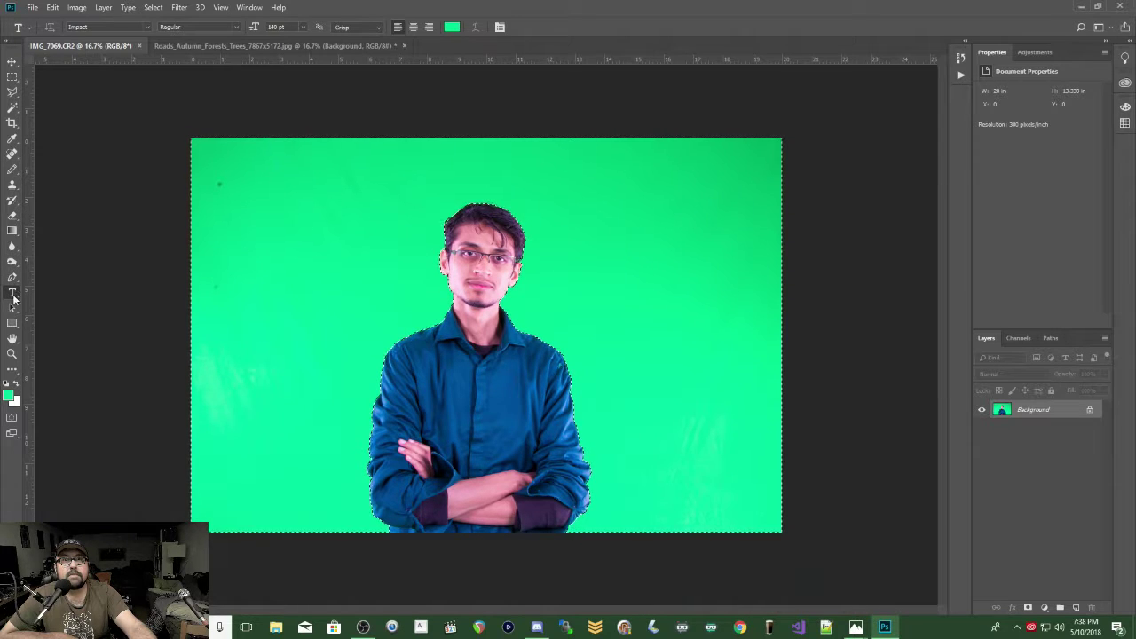
# Erase the selected green backdrop around the man with the Eraser tool, and check the result with the selection briefly cleared and restored
pyautogui.click(14, 217)
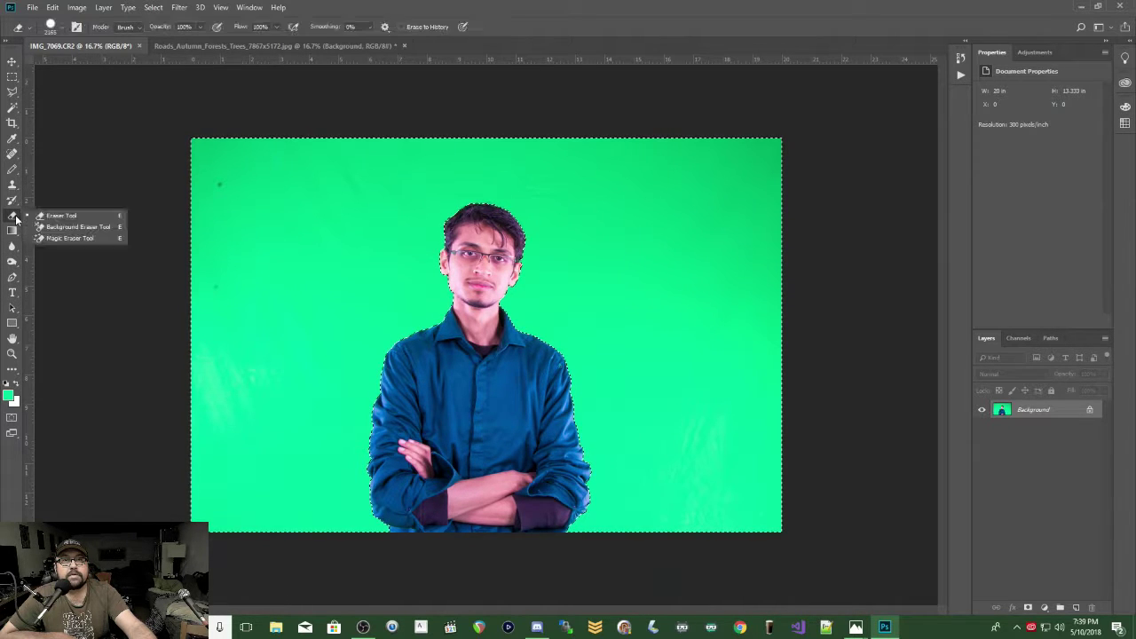
pyautogui.click(61, 216)
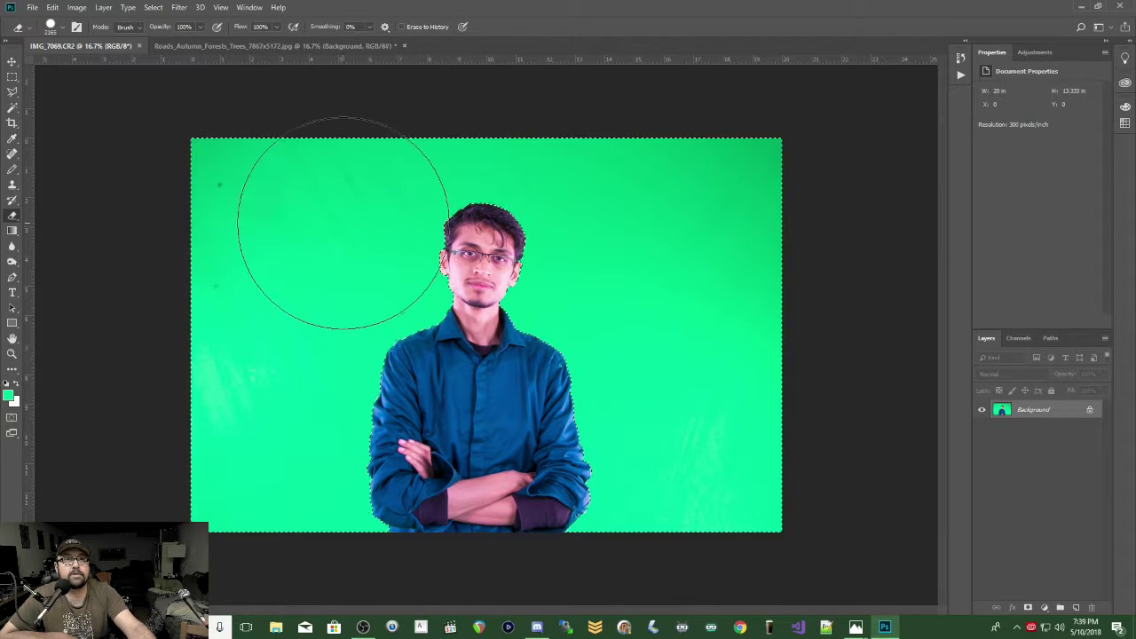
pyautogui.moveTo(228, 190)
pyautogui.mouseDown()
pyautogui.moveTo(542, 152)
pyautogui.moveTo(898, 186)
pyautogui.moveTo(514, 229)
pyautogui.moveTo(98, 307)
pyautogui.moveTo(468, 255)
pyautogui.moveTo(796, 342)
pyautogui.moveTo(250, 332)
pyautogui.moveTo(201, 452)
pyautogui.moveTo(732, 395)
pyautogui.moveTo(630, 494)
pyautogui.moveTo(213, 494)
pyautogui.moveTo(544, 482)
pyautogui.mouseUp()
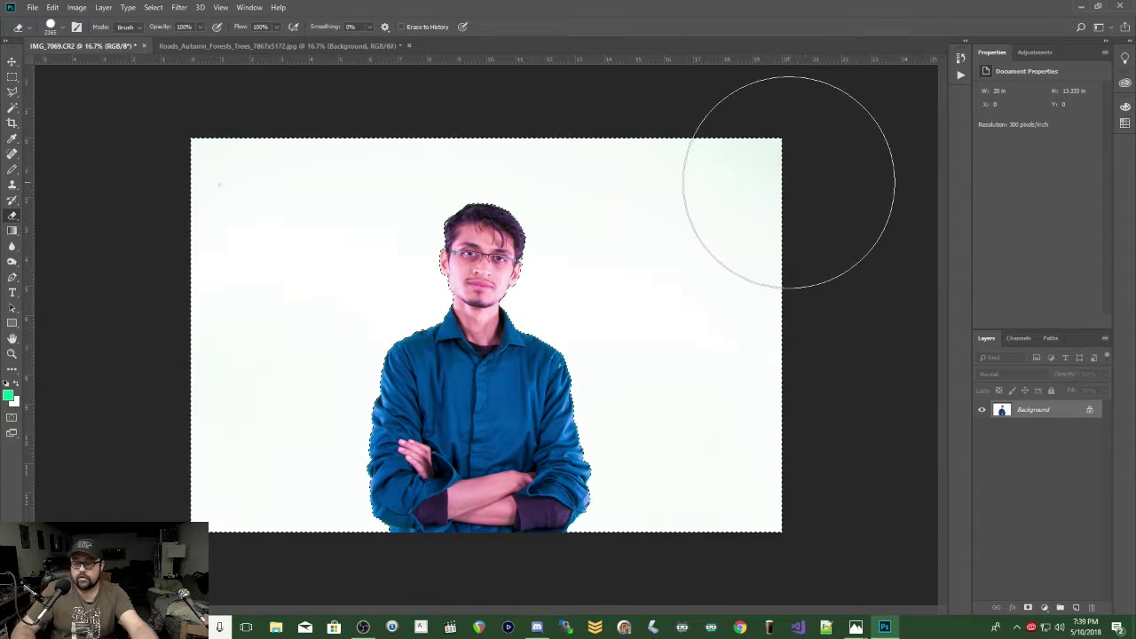
pyautogui.hotkey('ctrl', 'd')
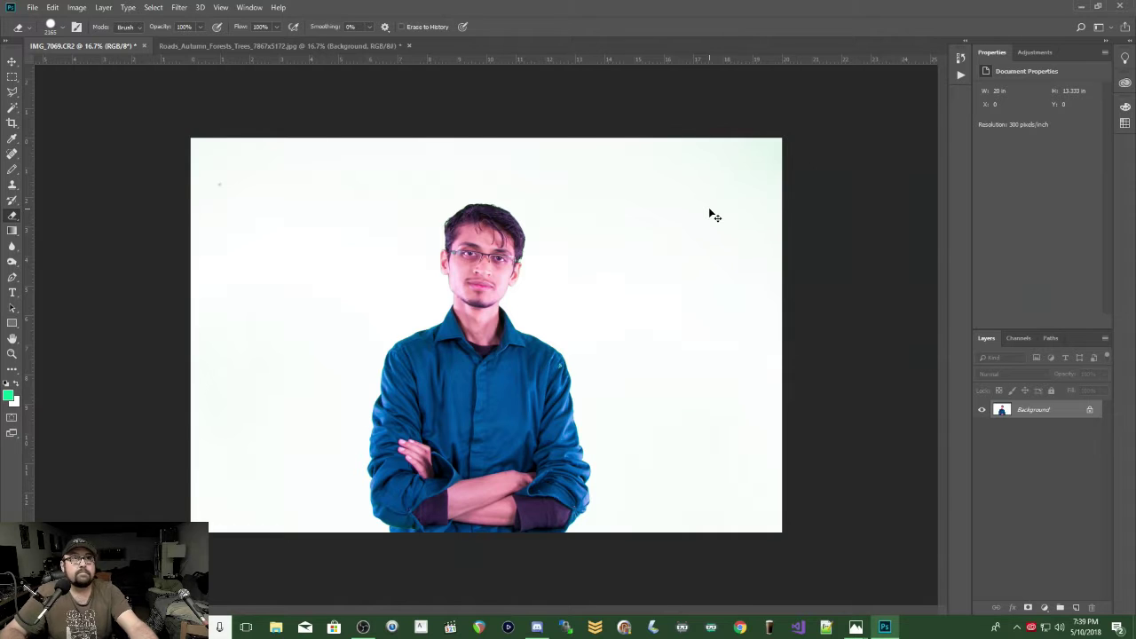
pyautogui.hotkey('ctrl', 'shift', 'd')
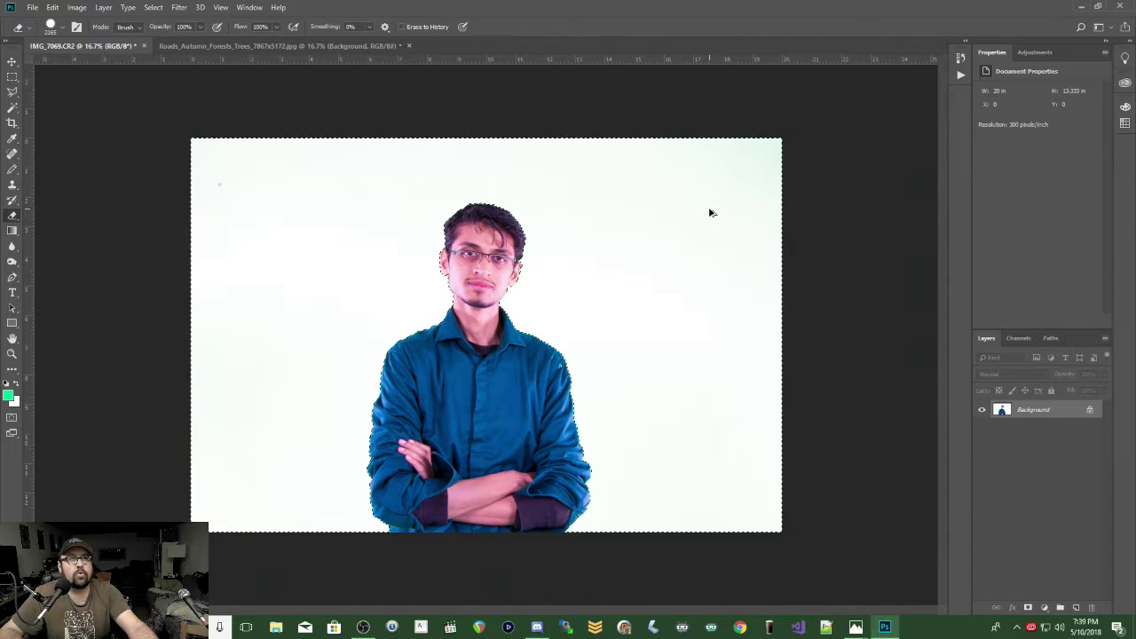
# Undo the backdrop erasure, clear the selection, and check the autumn road document before returning to the photo
pyautogui.hotkey('ctrl', 'z')
pyautogui.hotkey('ctrl', 'd')
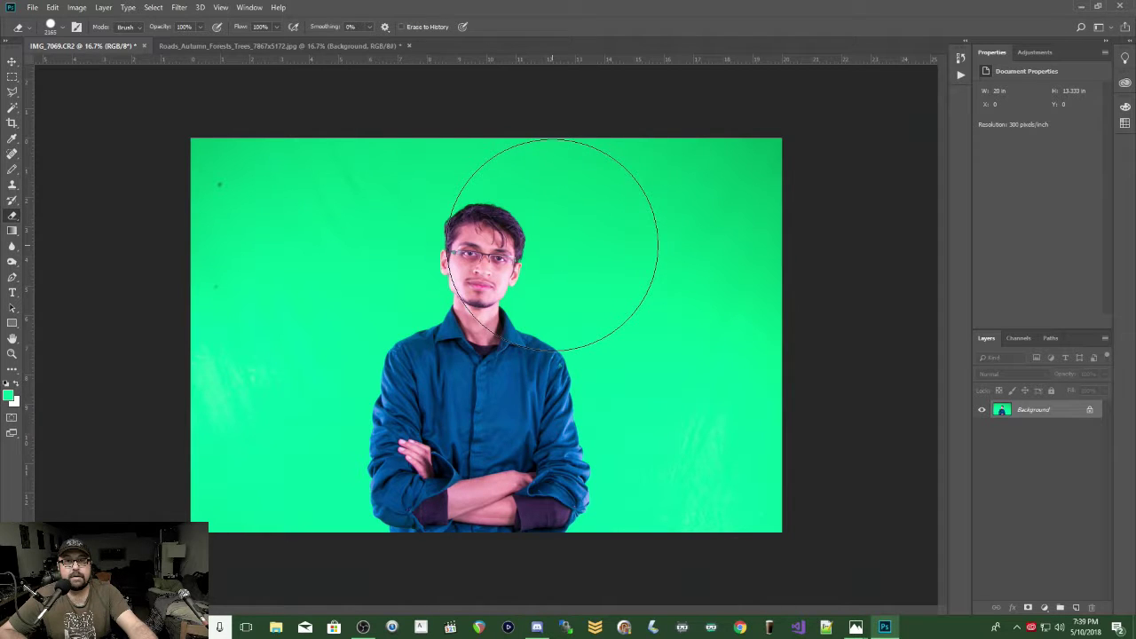
pyautogui.click(216, 45)
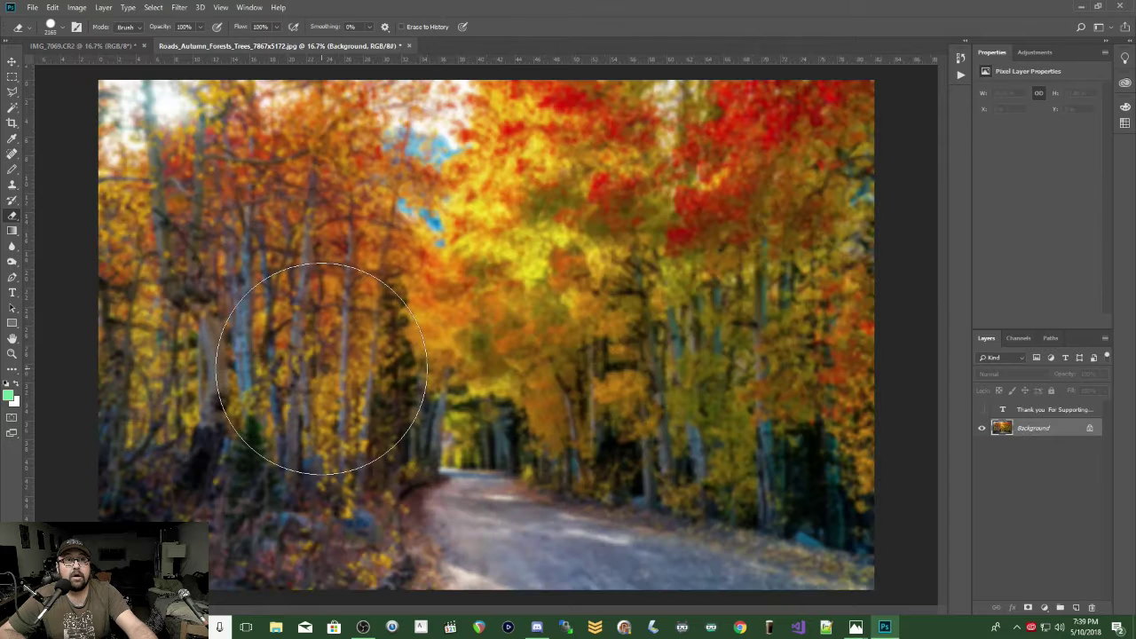
pyautogui.click(84, 46)
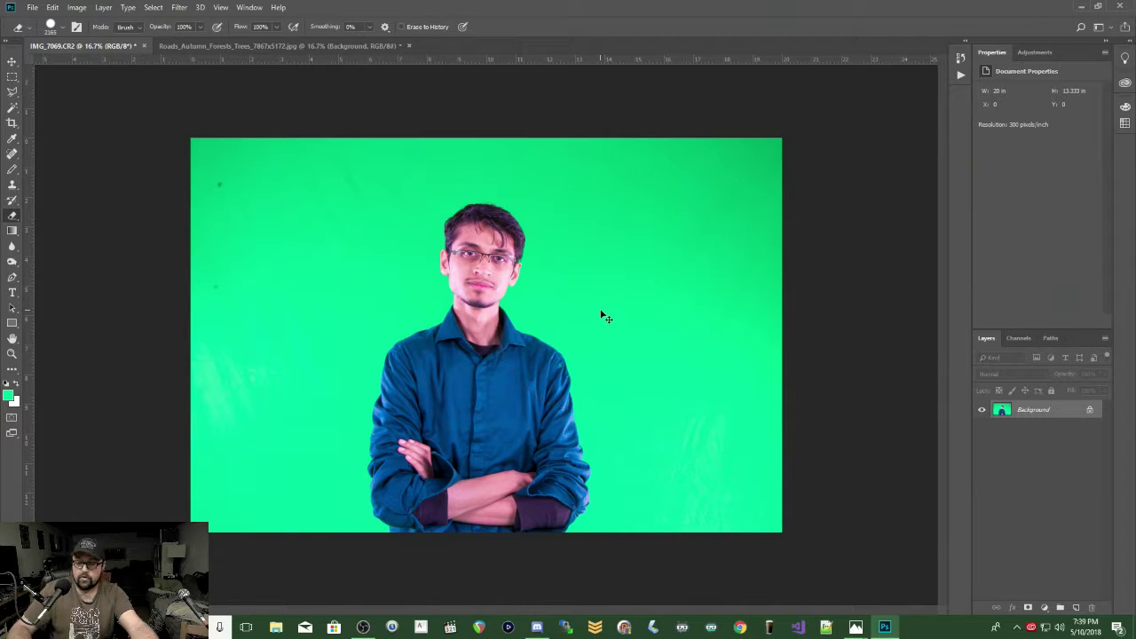
# Copy the whole green-screen photo into the autumn road document and move it to the lower-right part of the background
pyautogui.hotkey('ctrl', 'a')
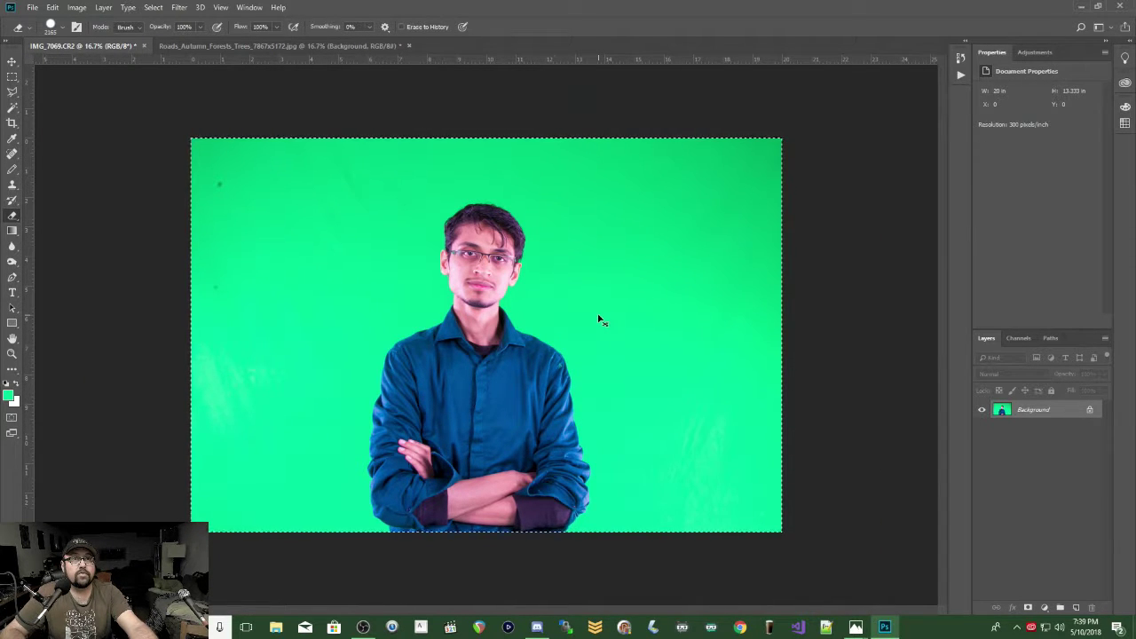
pyautogui.click(248, 42)
pyautogui.hotkey('ctrl', 'v')
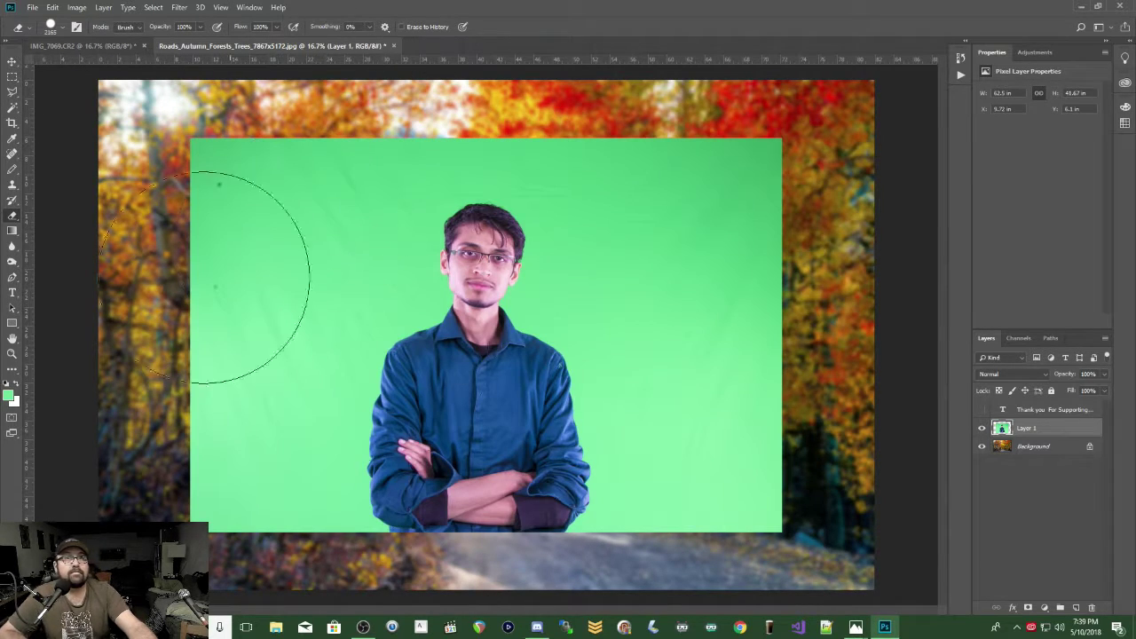
pyautogui.click(12, 61)
pyautogui.moveTo(495, 359)
pyautogui.mouseDown()
pyautogui.moveTo(610, 423)
pyautogui.moveTo(630, 399)
pyautogui.moveTo(642, 412)
pyautogui.moveTo(624, 398)
pyautogui.moveTo(628, 413)
pyautogui.mouseUp()
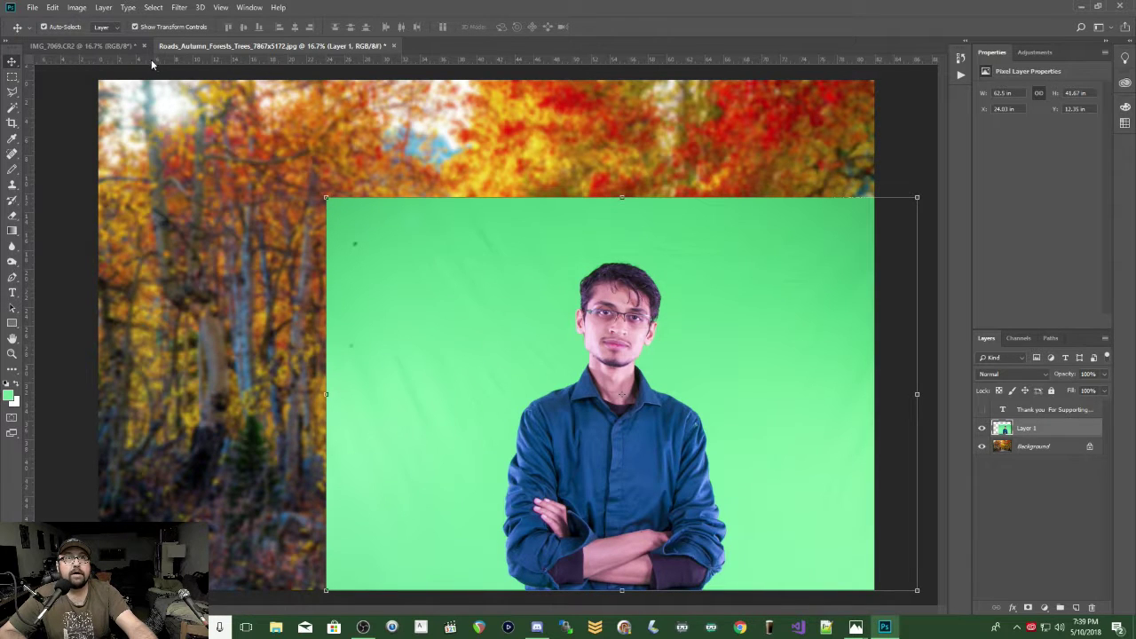
# Select the pasted photo's green backdrop by Color Range, sampling the green beside the man's head with Fuzziness at 200
pyautogui.click(154, 7)
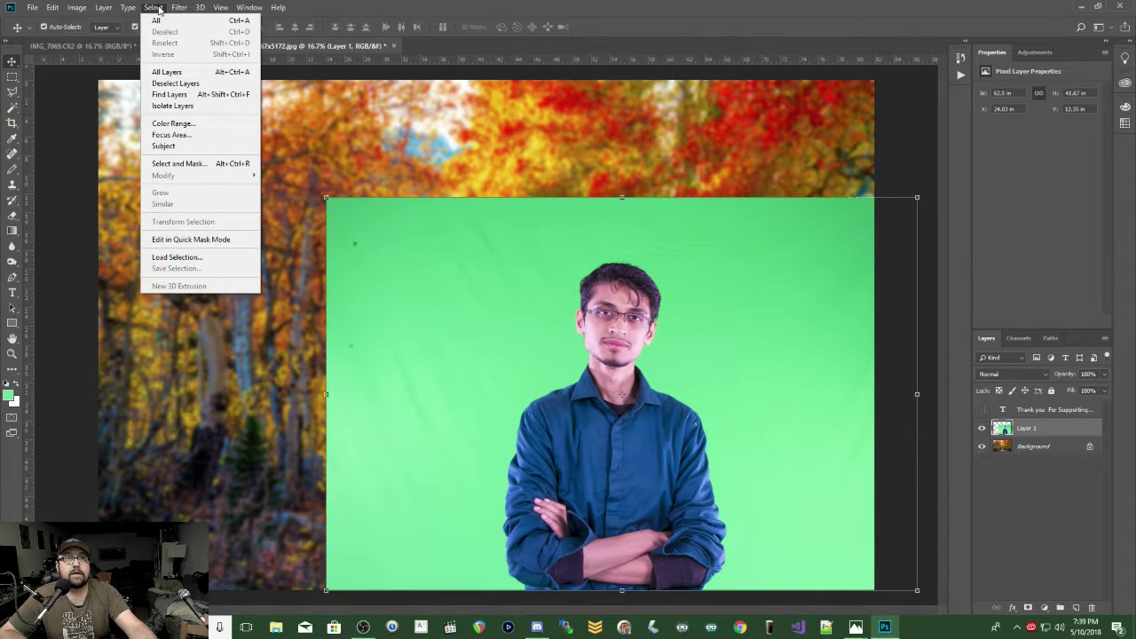
pyautogui.click(172, 123)
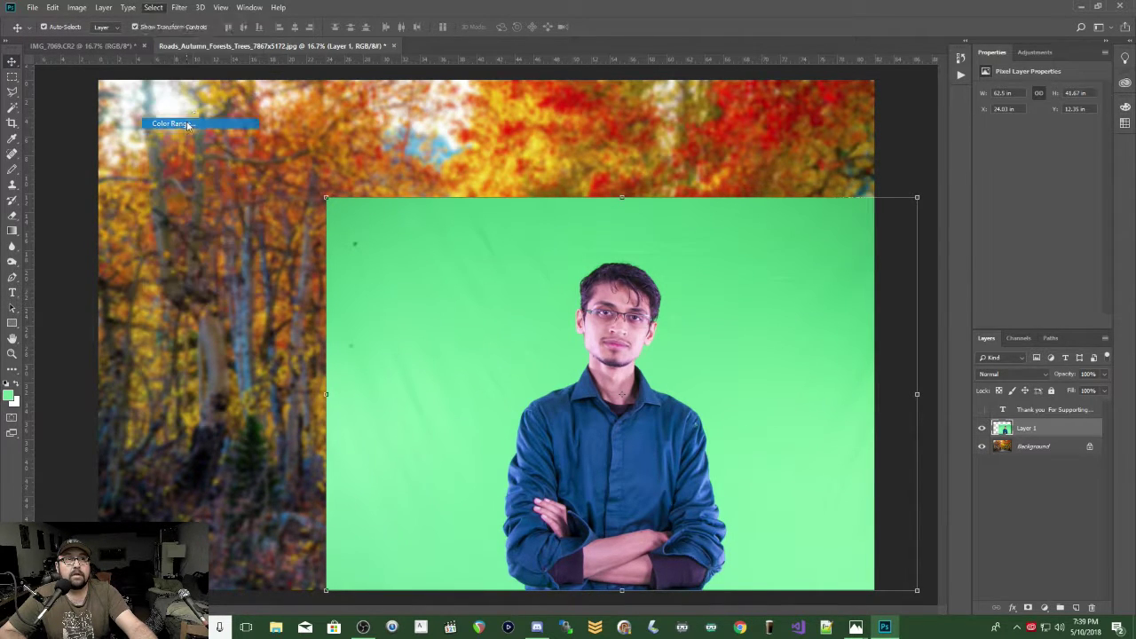
pyautogui.click(559, 299)
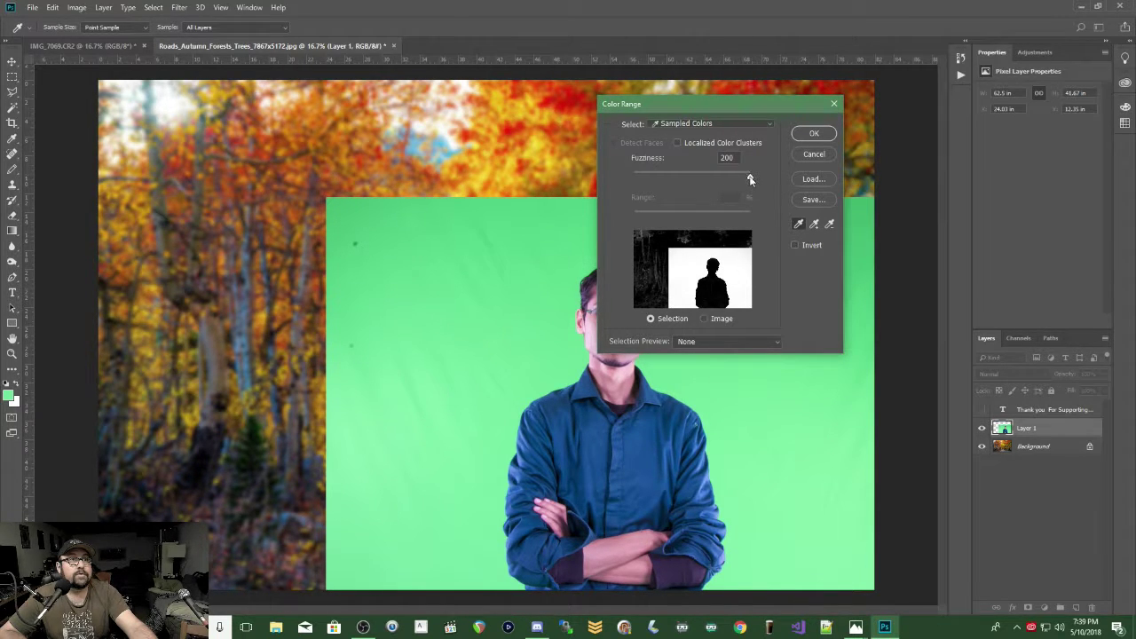
pyautogui.click(825, 133)
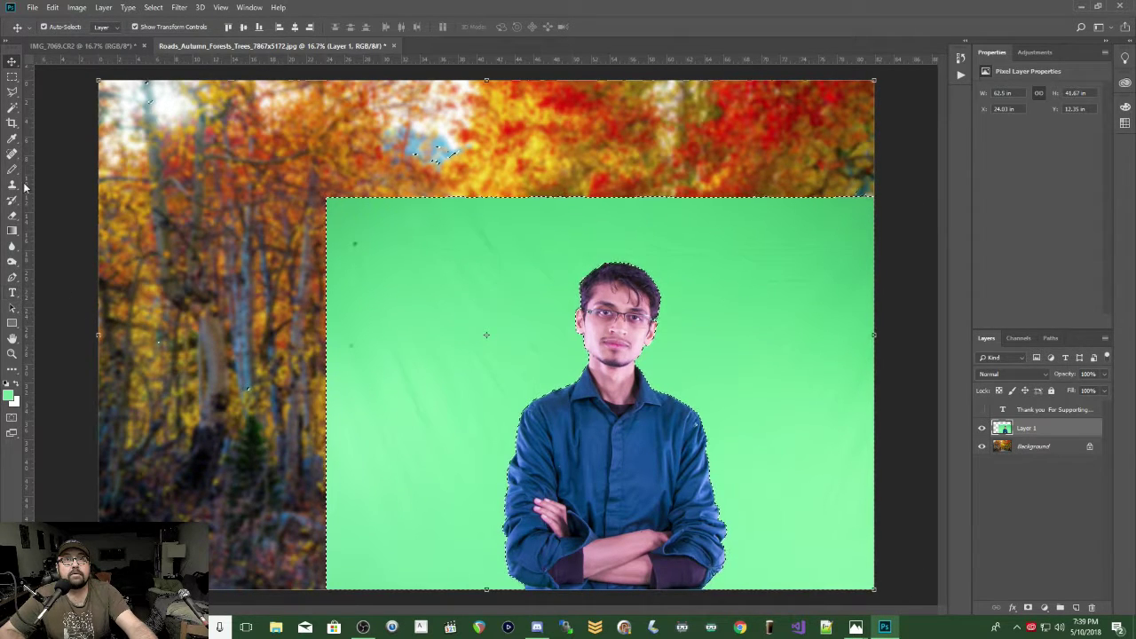
# Erase the selected green backdrop around the man with the Eraser tool and clear the selection
pyautogui.click(12, 215)
pyautogui.click(420, 294)
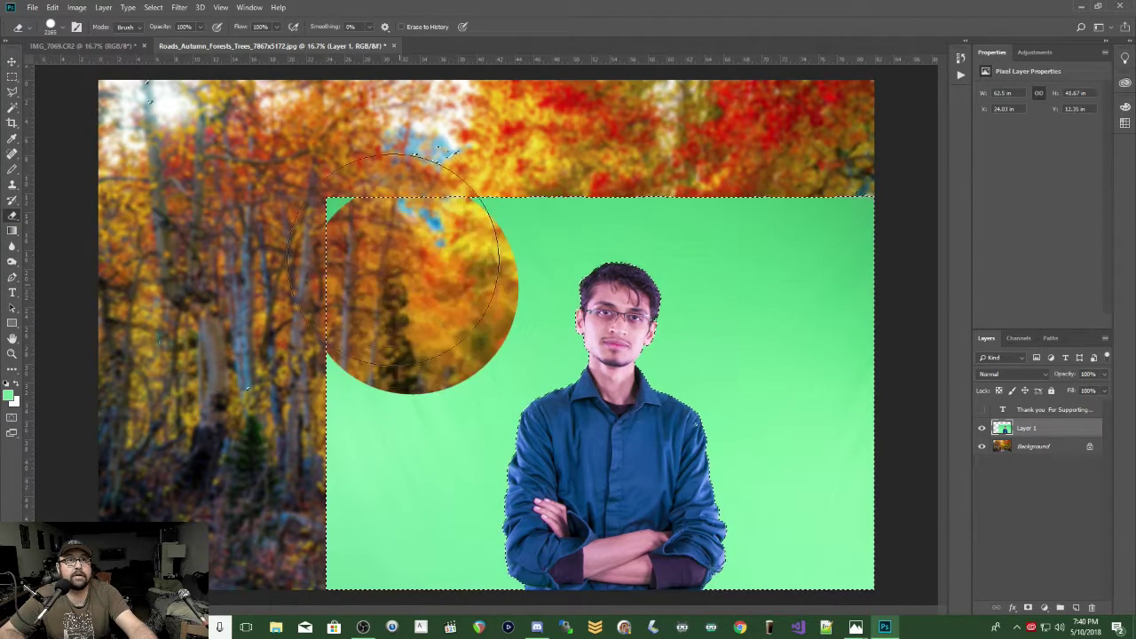
pyautogui.moveTo(521, 233)
pyautogui.mouseDown()
pyautogui.moveTo(870, 204)
pyautogui.moveTo(373, 443)
pyautogui.moveTo(817, 461)
pyautogui.moveTo(355, 511)
pyautogui.moveTo(674, 568)
pyautogui.moveTo(851, 560)
pyautogui.mouseUp()
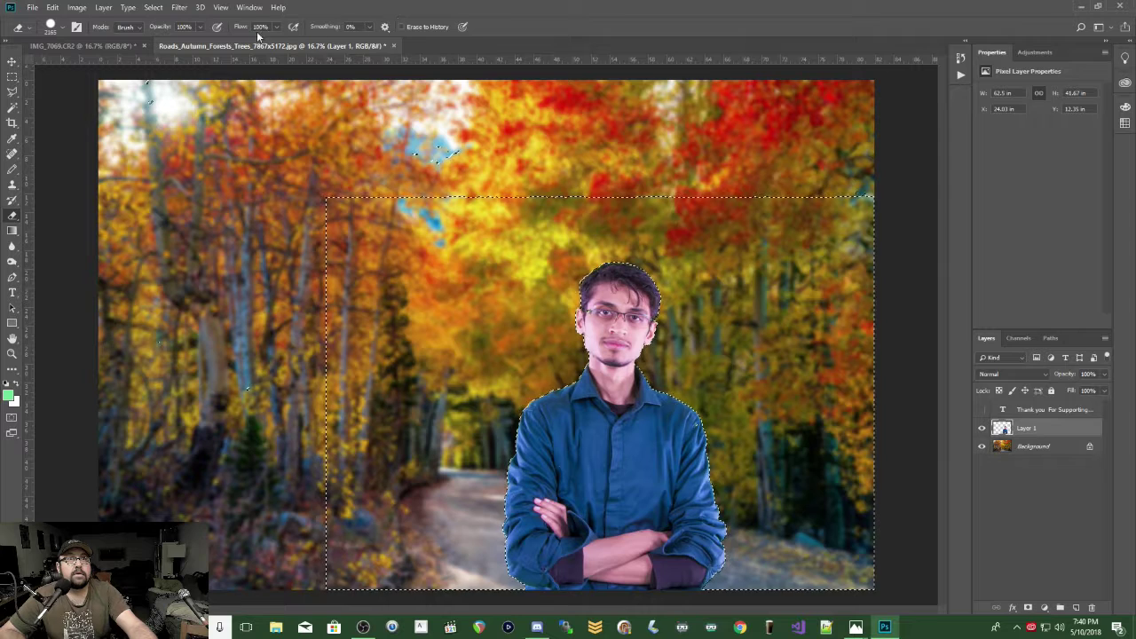
pyautogui.hotkey('ctrl', 'd')
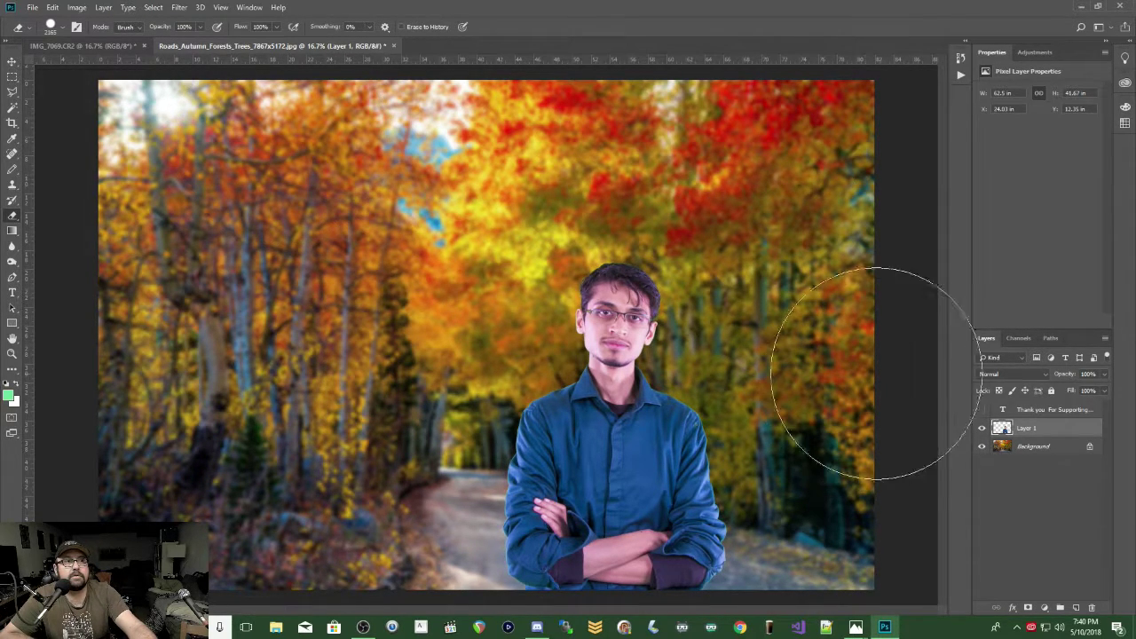
# Add a Brightness/Contrast adjustment layer directly above the Background, with Brightness at 20 and Contrast at -4
pyautogui.rightClick(1043, 451)
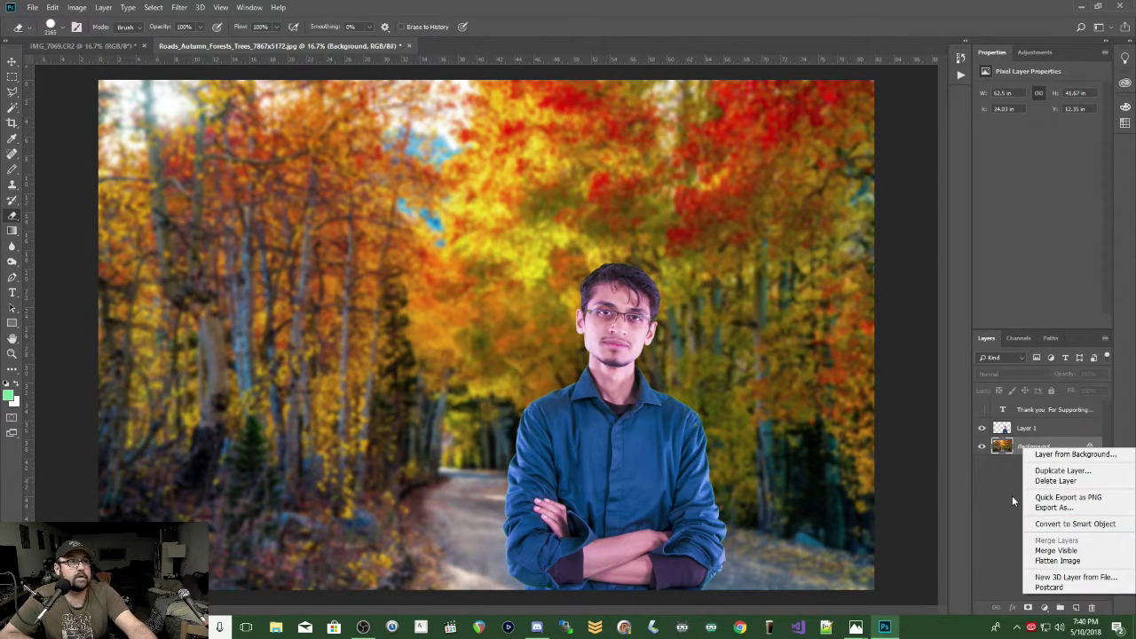
pyautogui.press('Escape')
pyautogui.click(1044, 608)
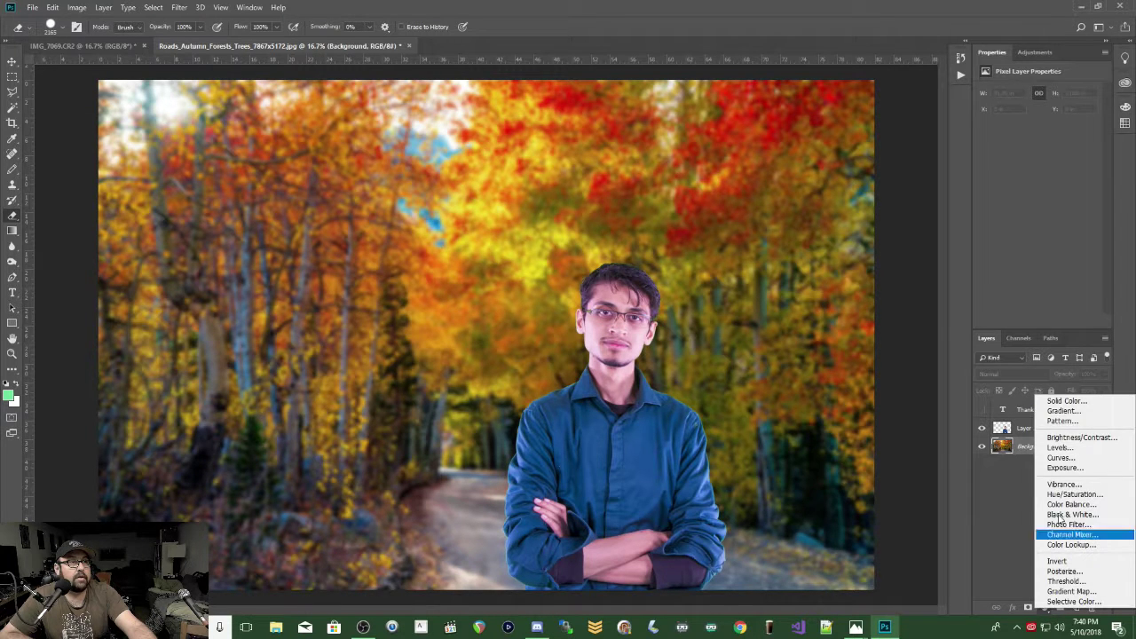
pyautogui.click(1075, 438)
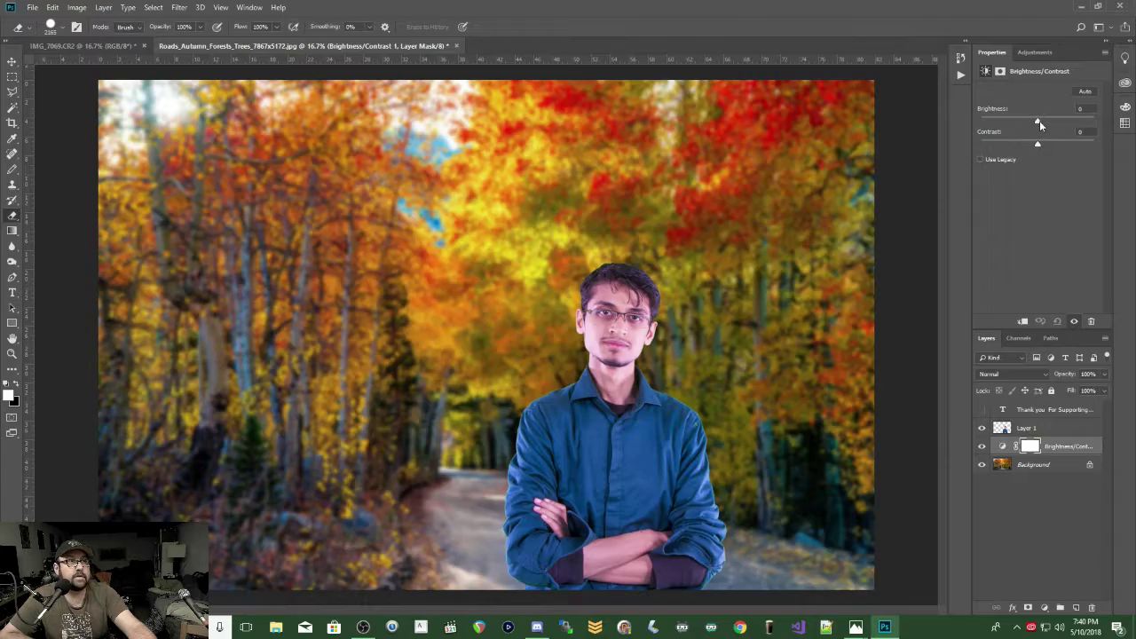
pyautogui.moveTo(1039, 121)
pyautogui.mouseDown()
pyautogui.moveTo(1018, 122)
pyautogui.moveTo(1064, 125)
pyautogui.moveTo(1068, 145)
pyautogui.moveTo(1021, 149)
pyautogui.moveTo(1043, 127)
pyautogui.mouseUp()
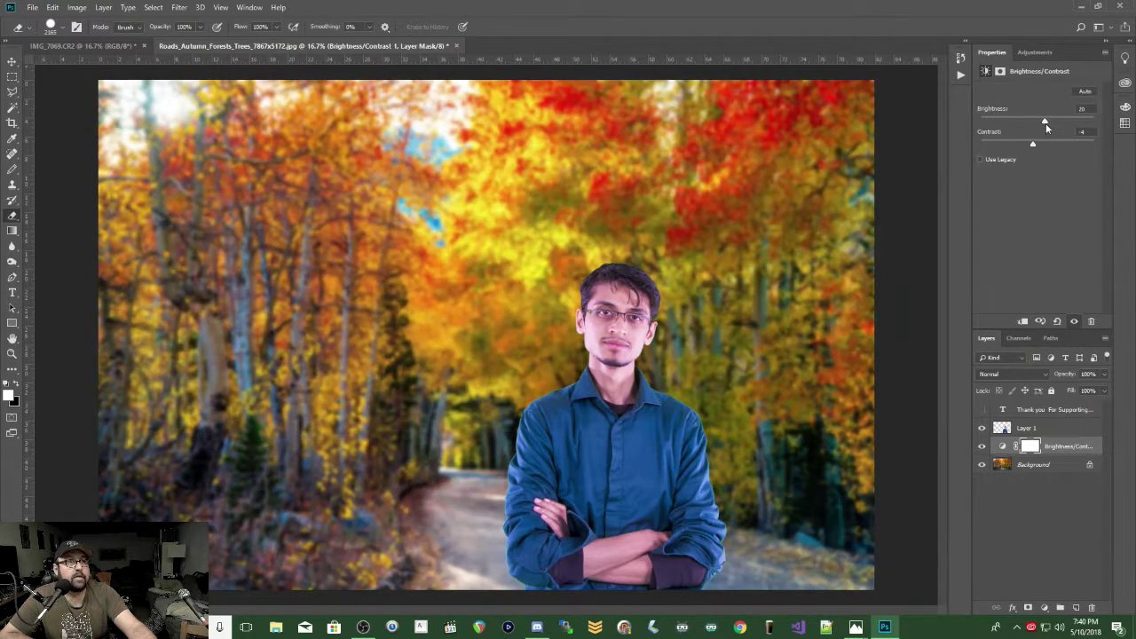
# Try a Gaussian Blur with a 16.6 pixel radius on the Brightness/Contrast layer's mask
pyautogui.click(153, 8)
pyautogui.moveTo(234, 144)
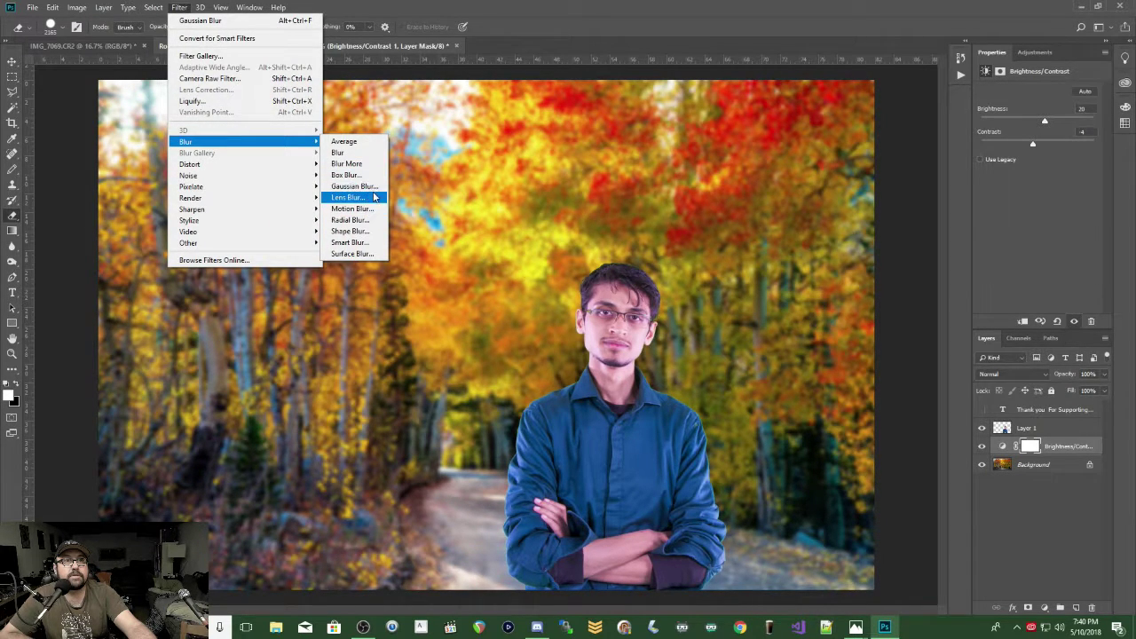
pyautogui.click(355, 186)
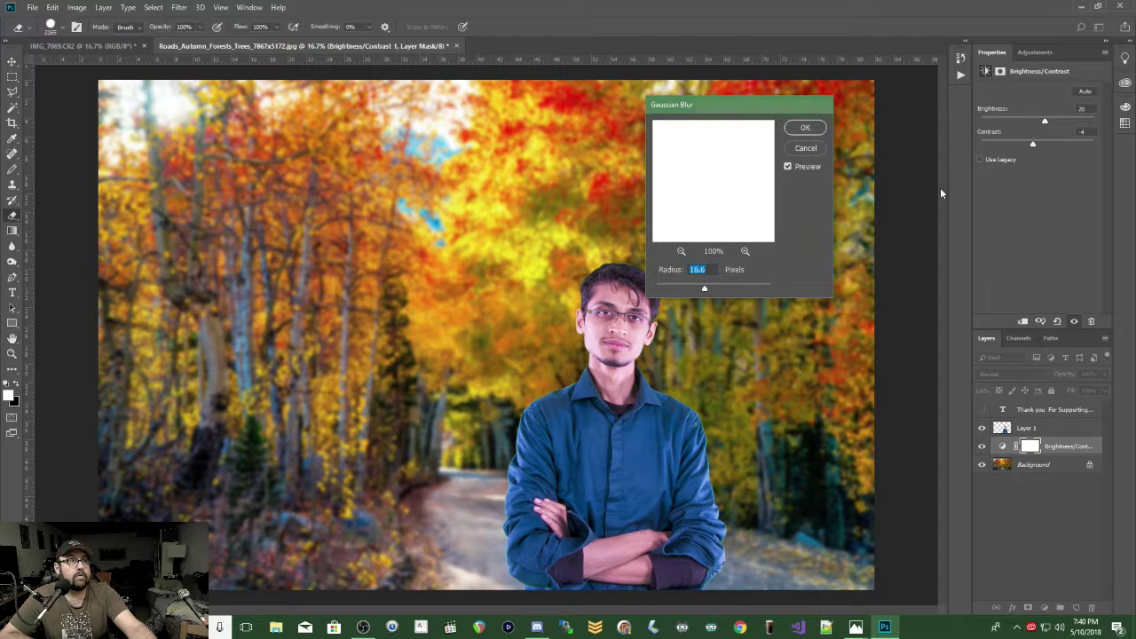
pyautogui.press('Return')
# Apply a Gaussian Blur with a 12.5 pixel radius to the Background layer, and show the thank-you text layer
pyautogui.click(1034, 464)
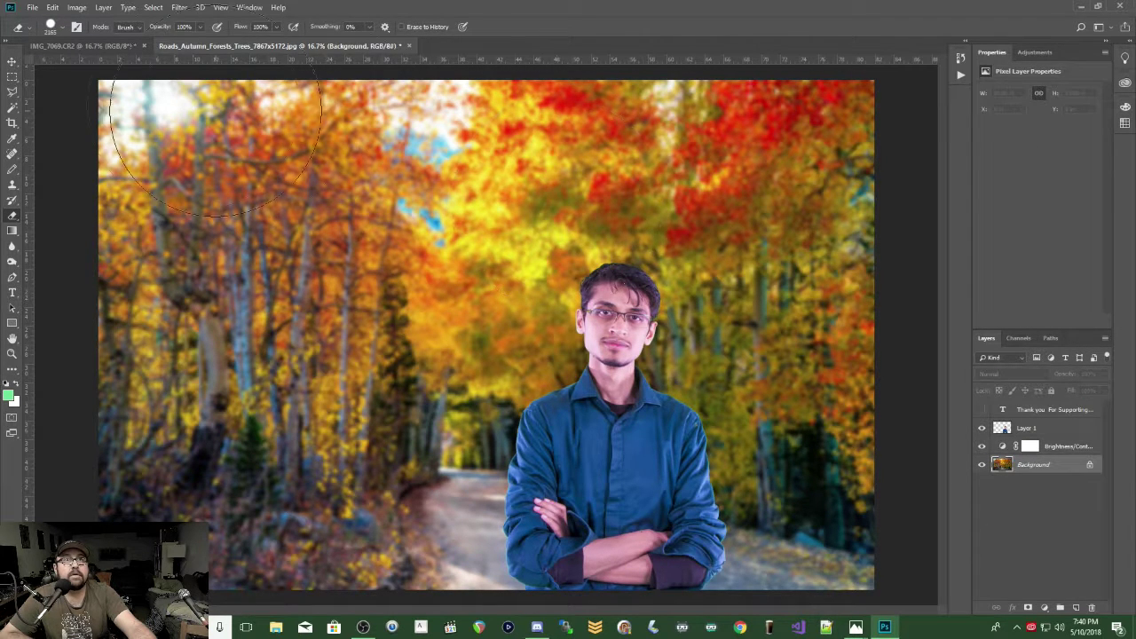
pyautogui.click(180, 7)
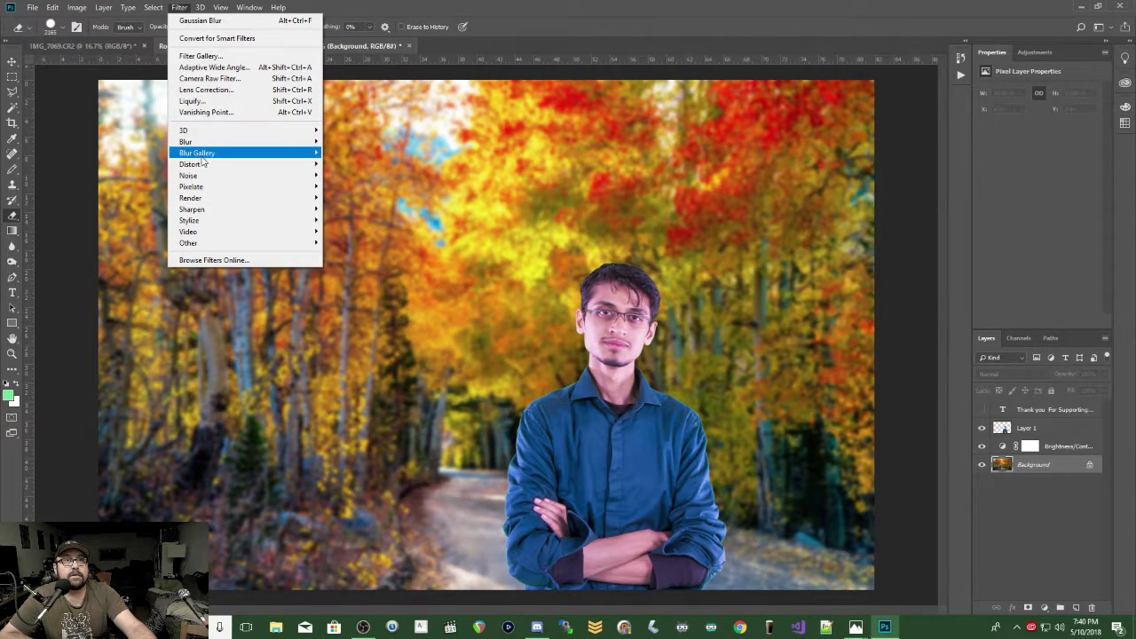
pyautogui.moveTo(231, 142)
pyautogui.click(359, 186)
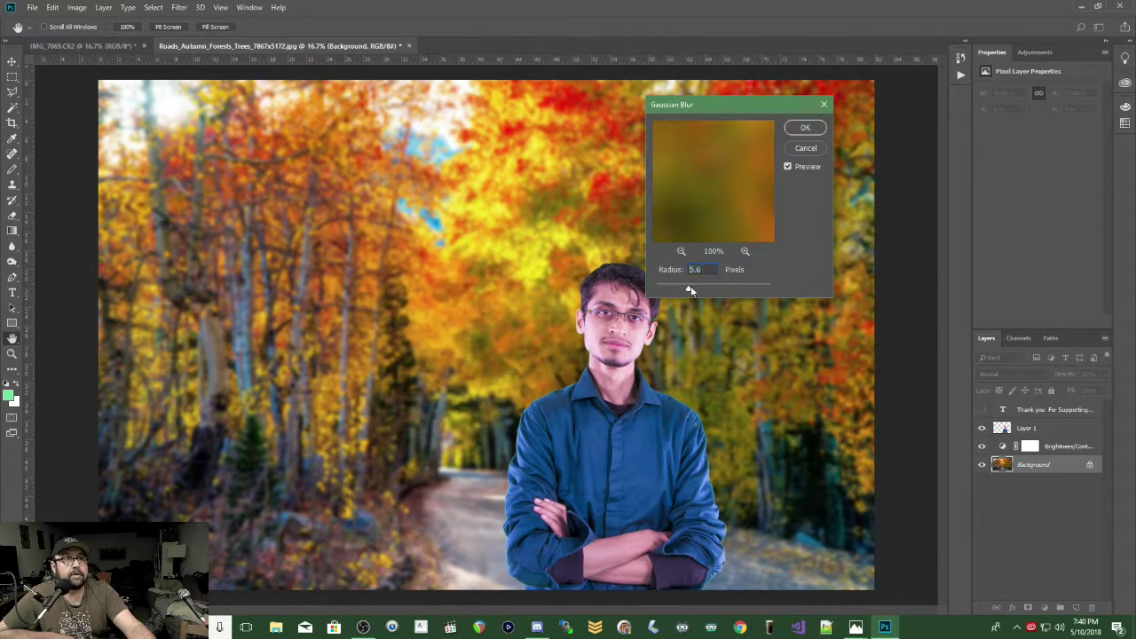
pyautogui.moveTo(695, 290); pyautogui.dragTo(689, 291)
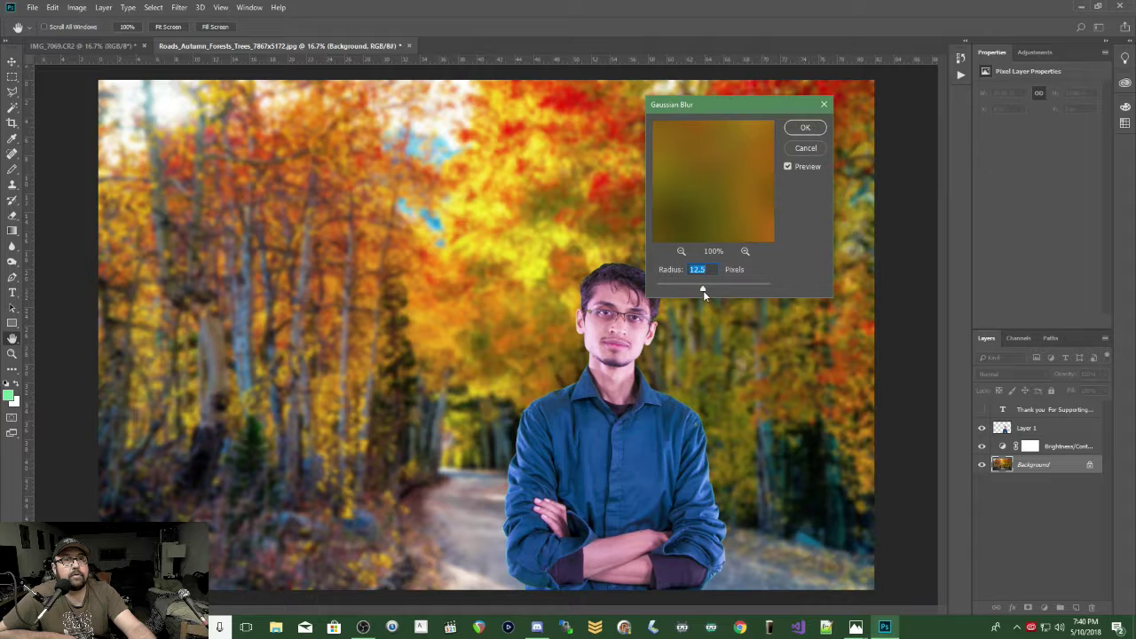
pyautogui.click(805, 127)
pyautogui.press('e')
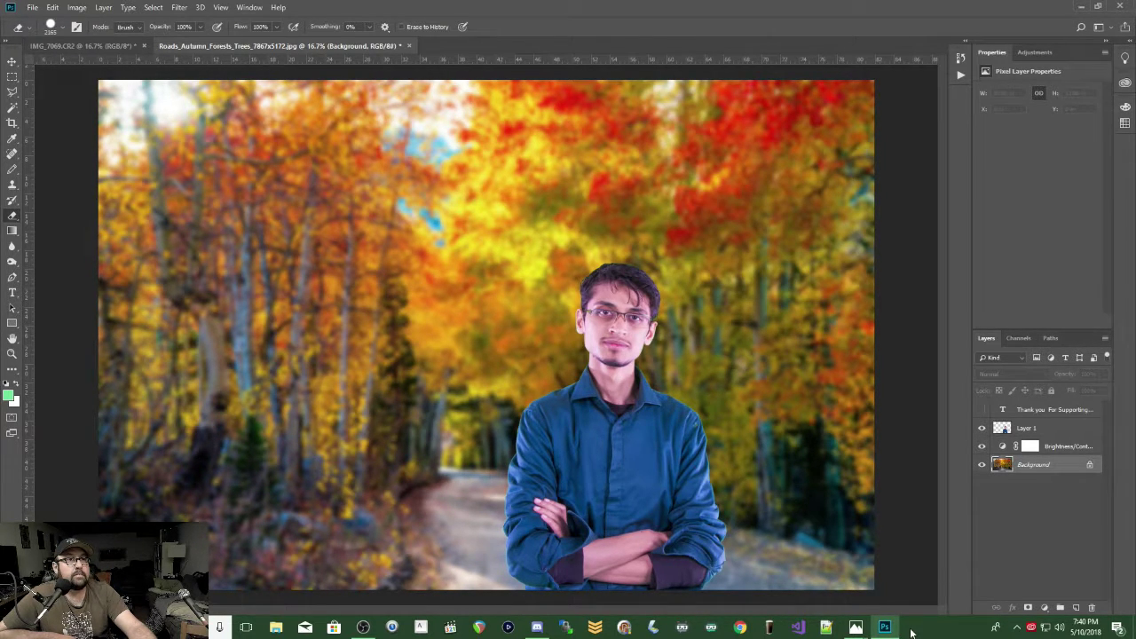
pyautogui.click(982, 410)
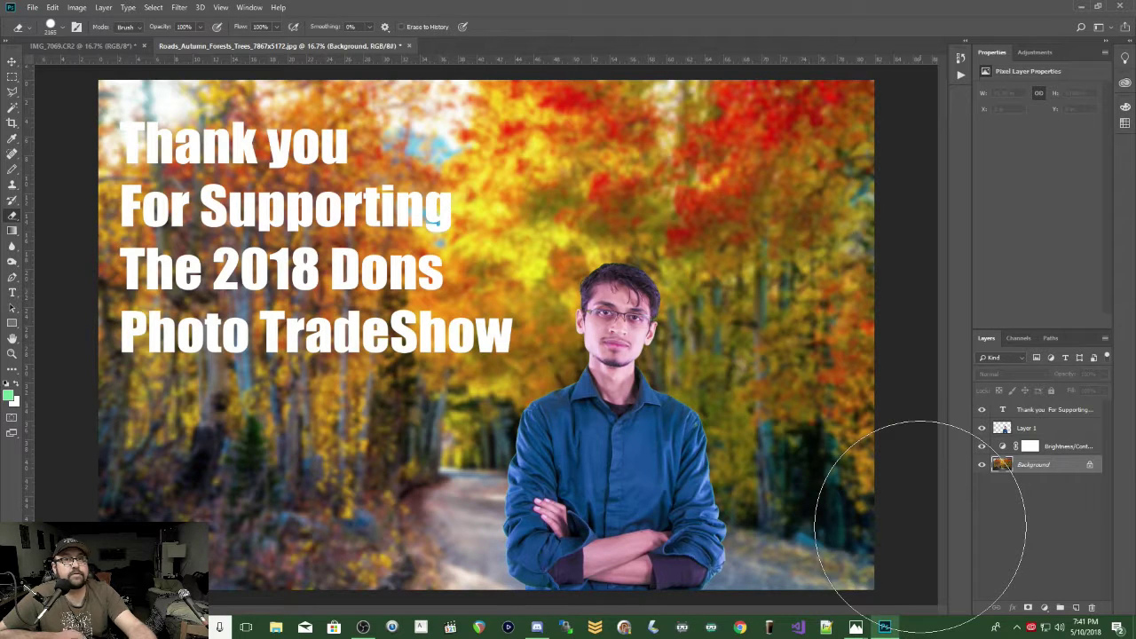